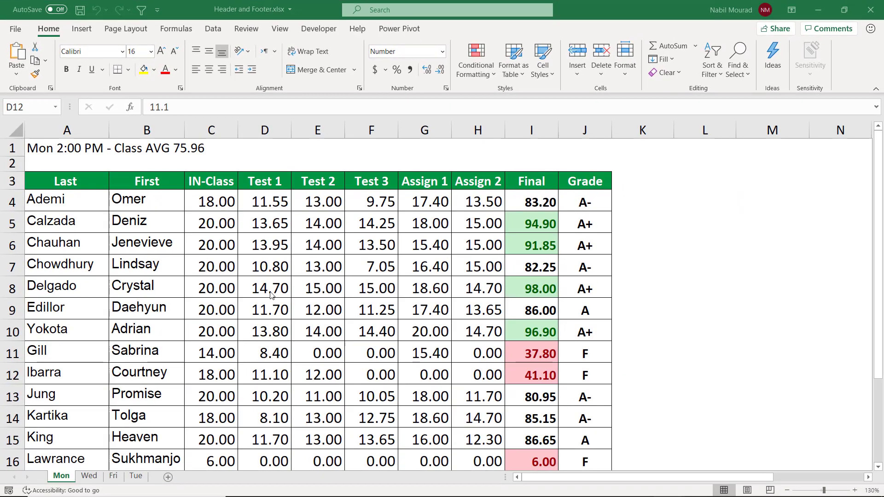
# Step: Browse through the Mon, Wed, Fri and Tue class sheets
pyautogui.click(63, 477)
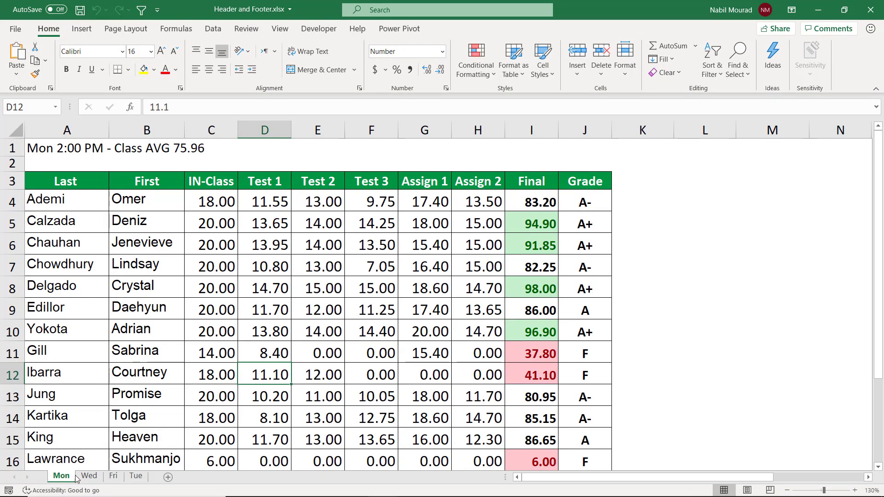
pyautogui.click(91, 477)
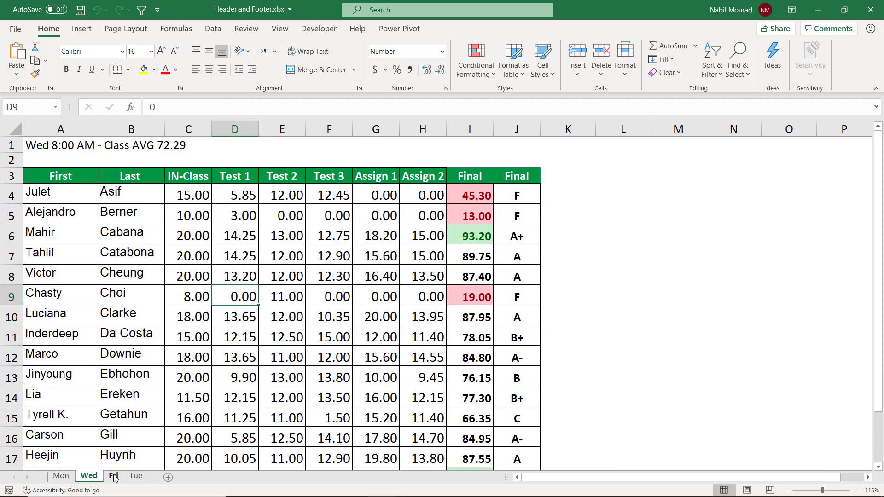
pyautogui.click(114, 477)
pyautogui.click(136, 477)
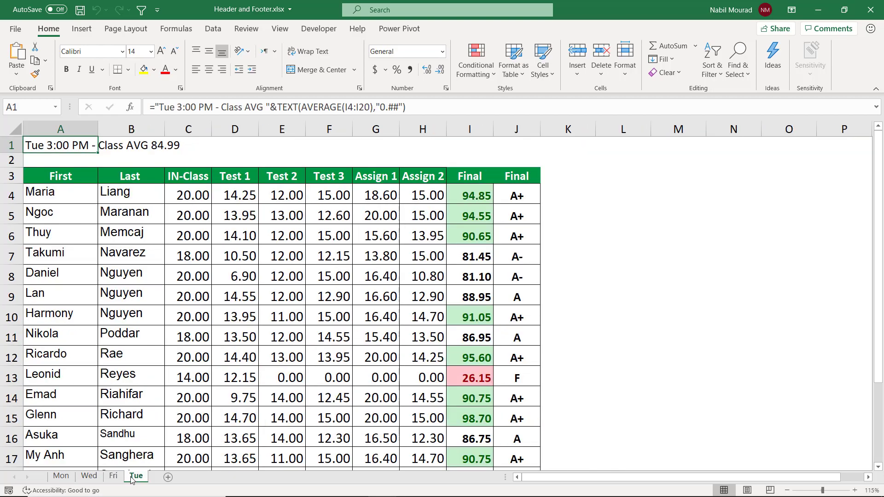
pyautogui.click(61, 477)
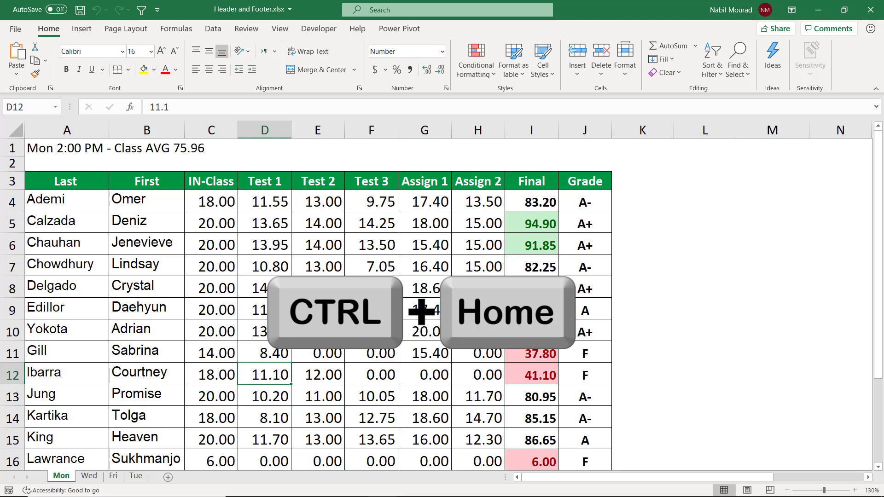
# Step: Check the extent of the Mon sheet's data and preview how it prints
pyautogui.hotkey('ctrl', 'Home')
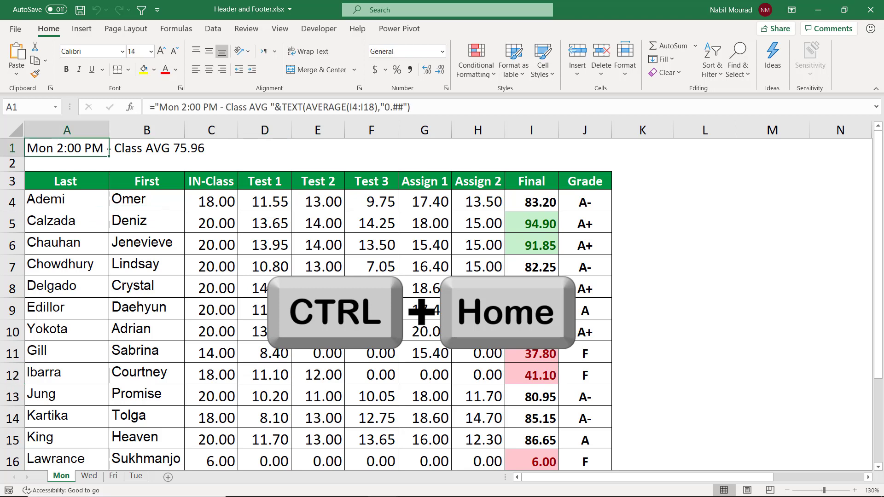
pyautogui.hotkey('ctrl', 'End')
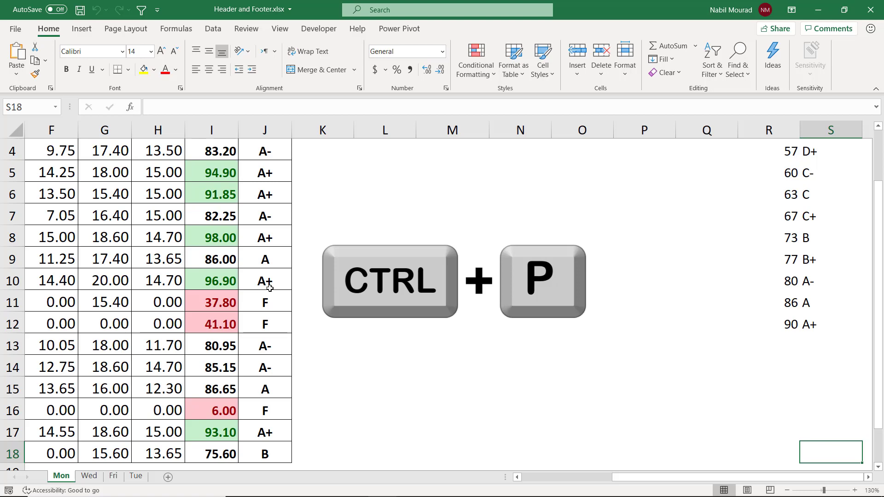
pyautogui.hotkey('ctrl', 'p')
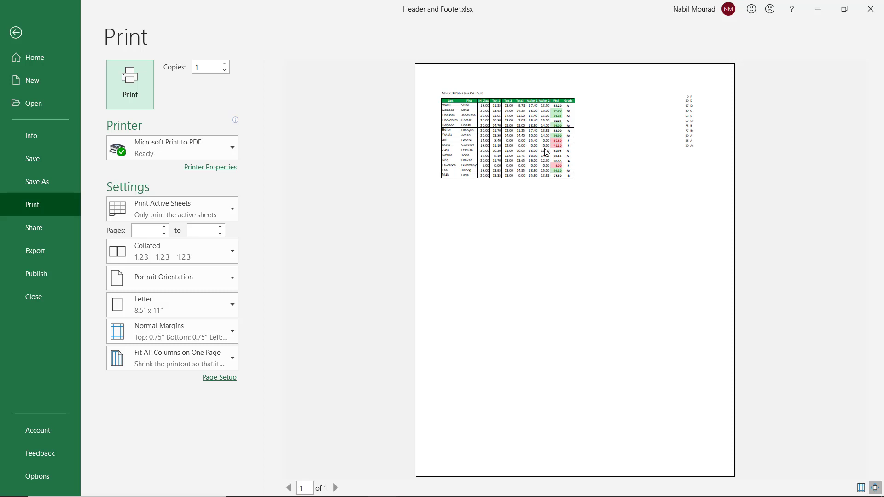
pyautogui.click(16, 32)
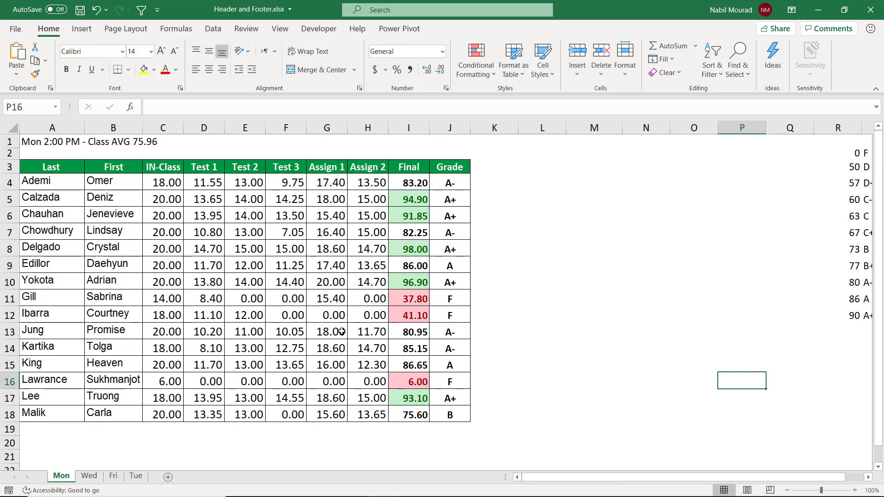
# Step: Select the Mon sheet's grade table and set it as the print area
pyautogui.click(155, 258)
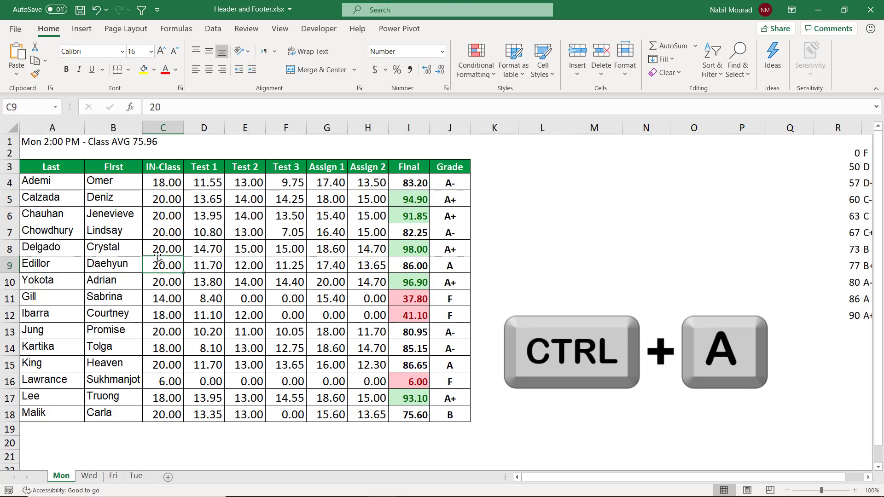
pyautogui.hotkey('ctrl', 'a')
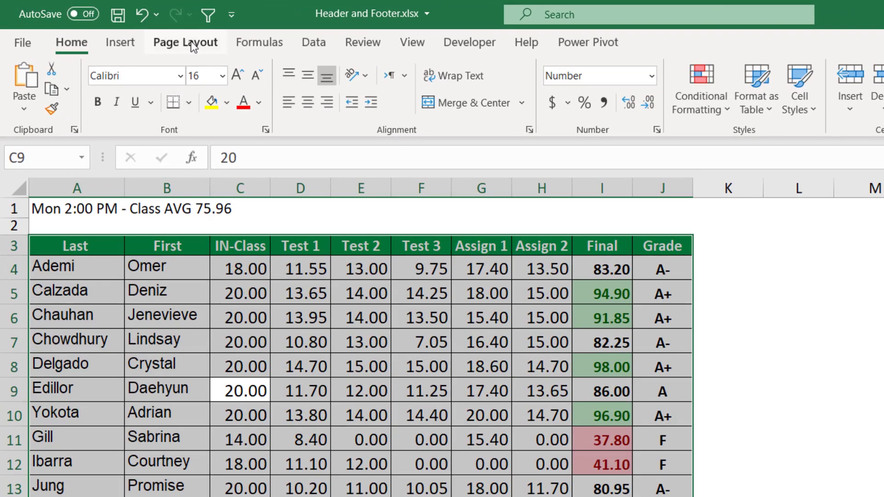
pyautogui.click(192, 46)
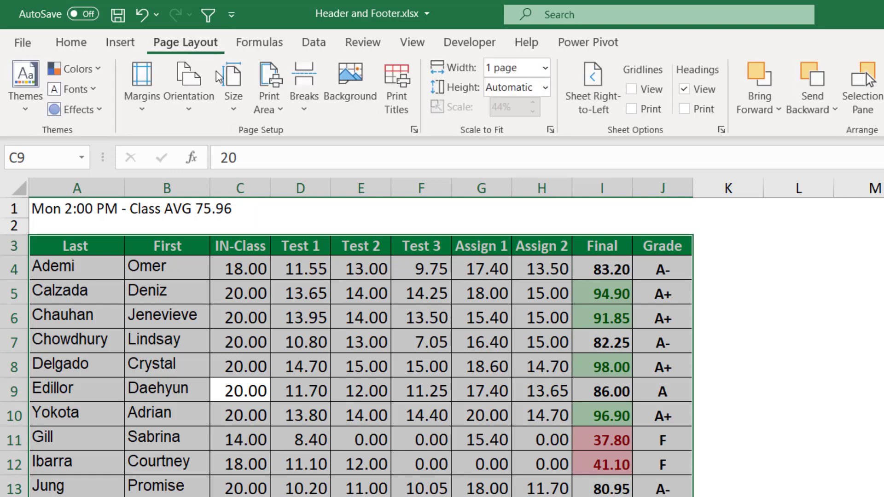
pyautogui.click(278, 108)
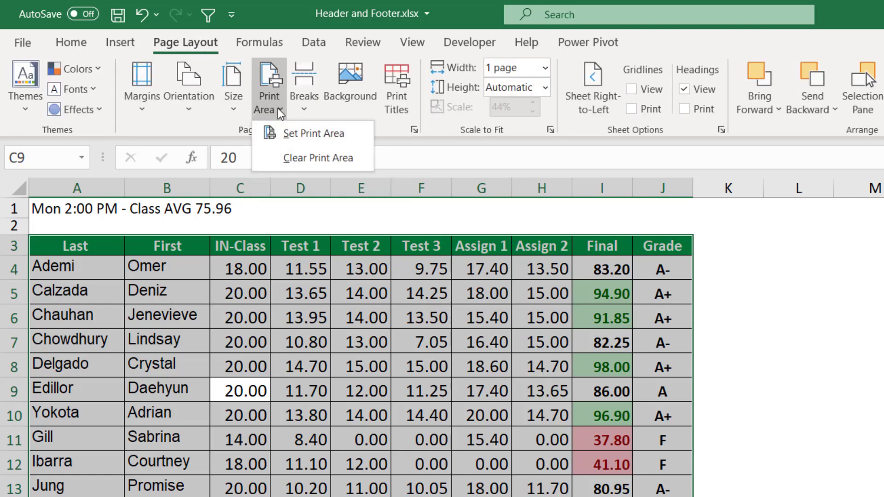
pyautogui.click(300, 134)
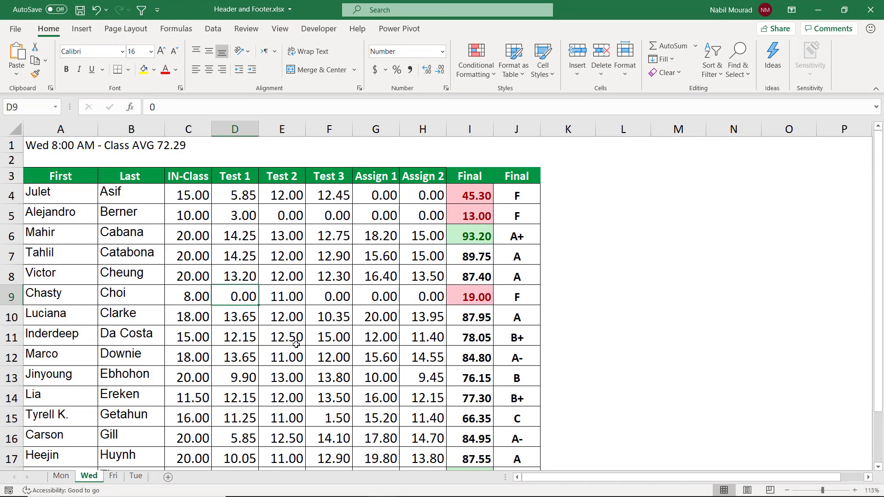
# Step: Select the Wed sheet's grade table and set it as the print area
pyautogui.keyDown('ctrl'); pyautogui.scroll(-1, 296, 345); pyautogui.keyUp('ctrl')
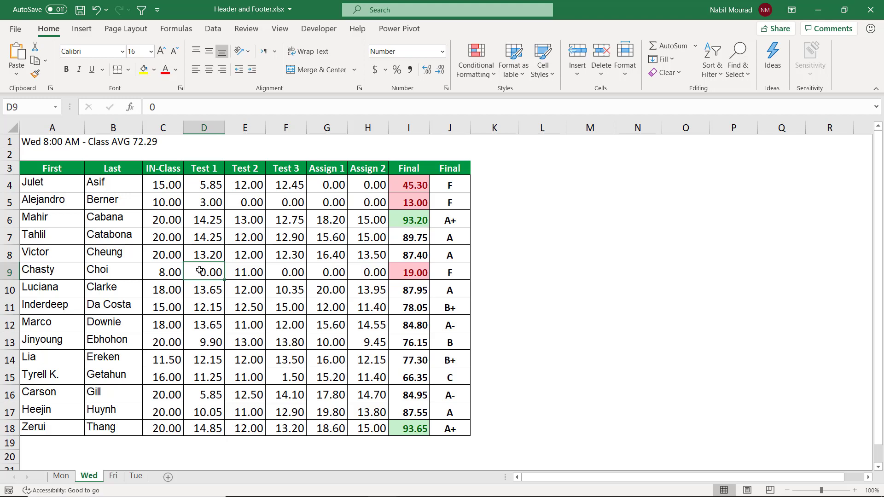
pyautogui.hotkey('ctrl', 'shift', '8')
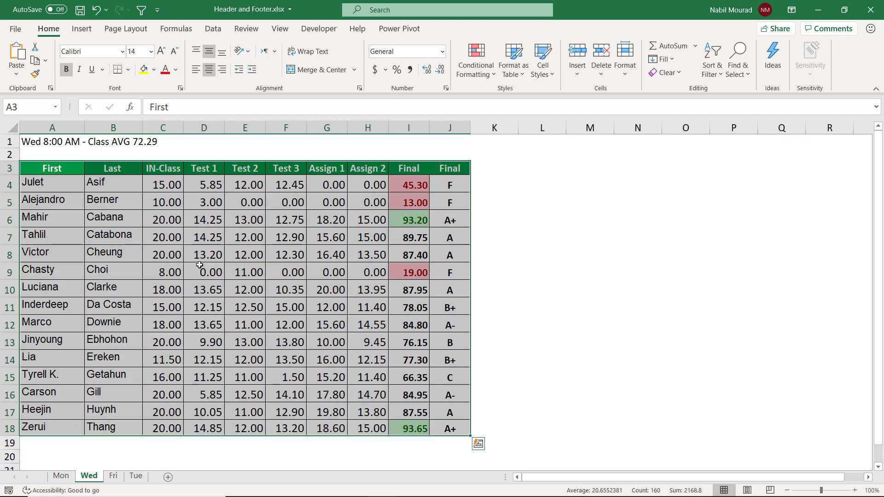
pyautogui.press('alt')
pyautogui.press('p')
pyautogui.press('r')
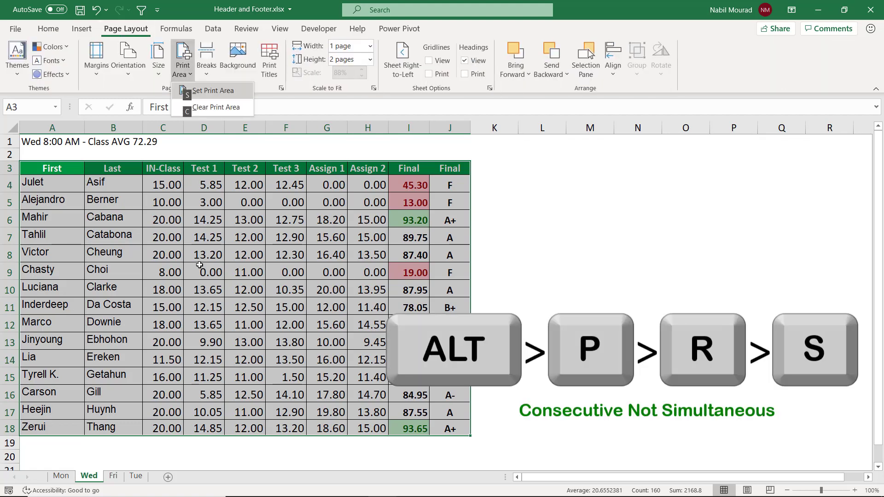
pyautogui.press('s')
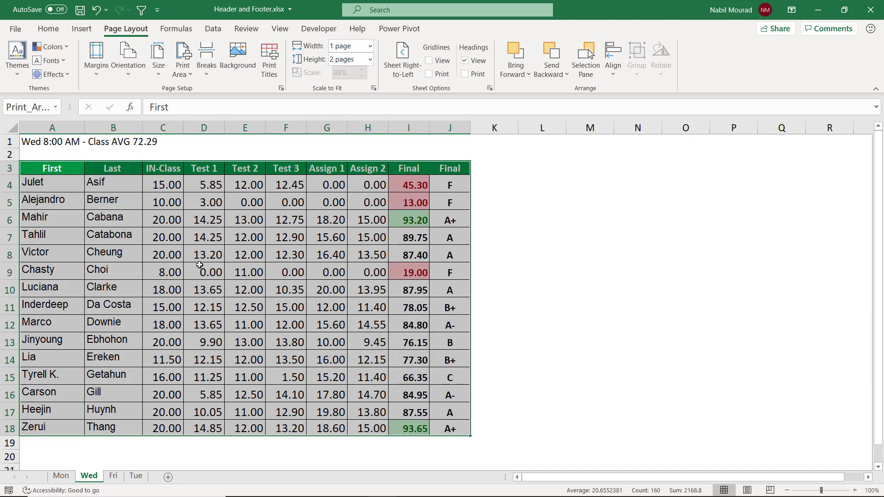
# Step: Preview the print layout with the new print area and return to the Mon sheet
pyautogui.click(66, 480)
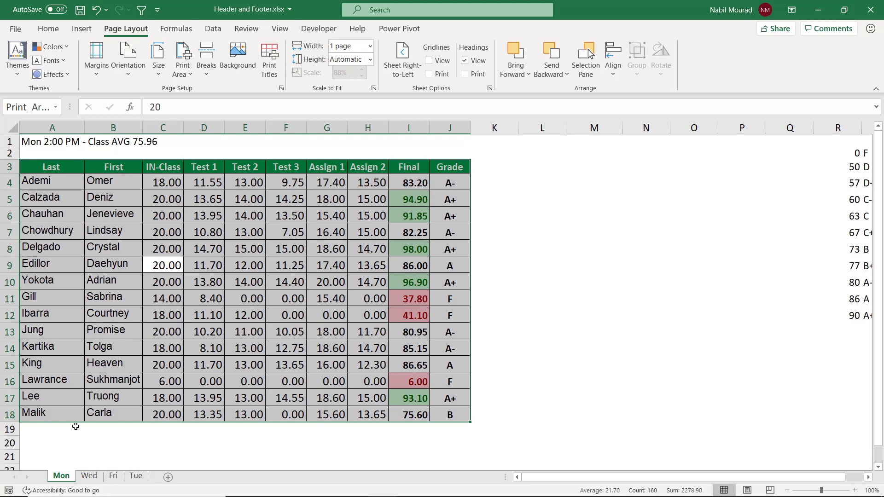
pyautogui.hotkey('ctrl', 'p')
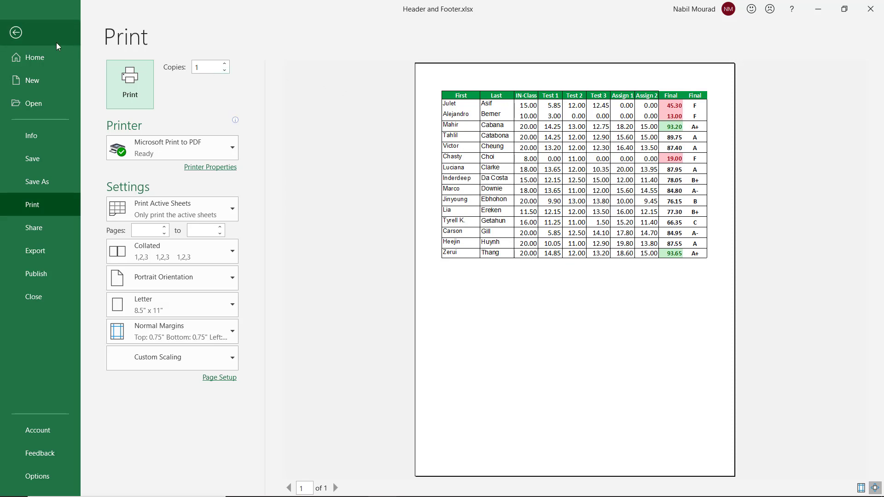
pyautogui.click(16, 33)
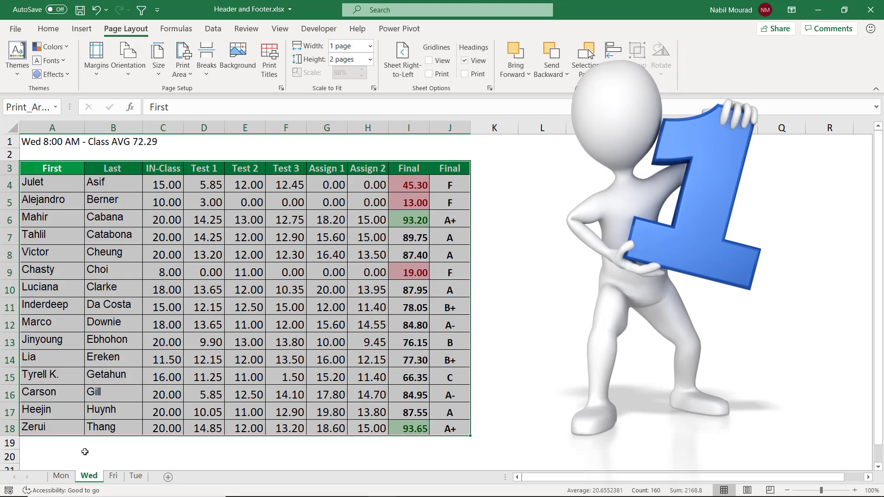
pyautogui.click(61, 476)
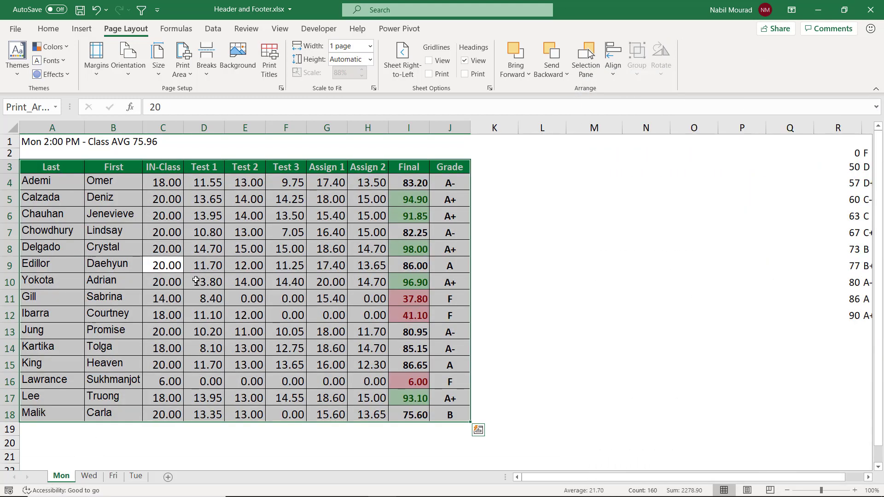
pyautogui.click(176, 263)
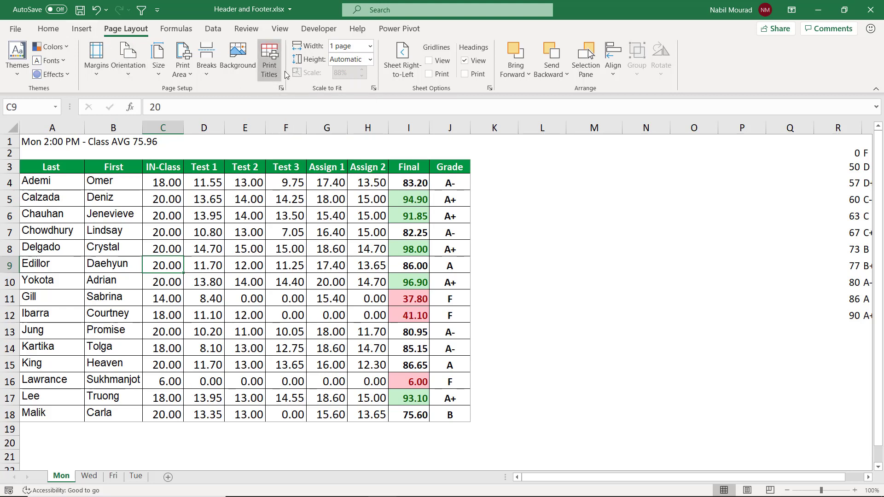
pyautogui.click(281, 89)
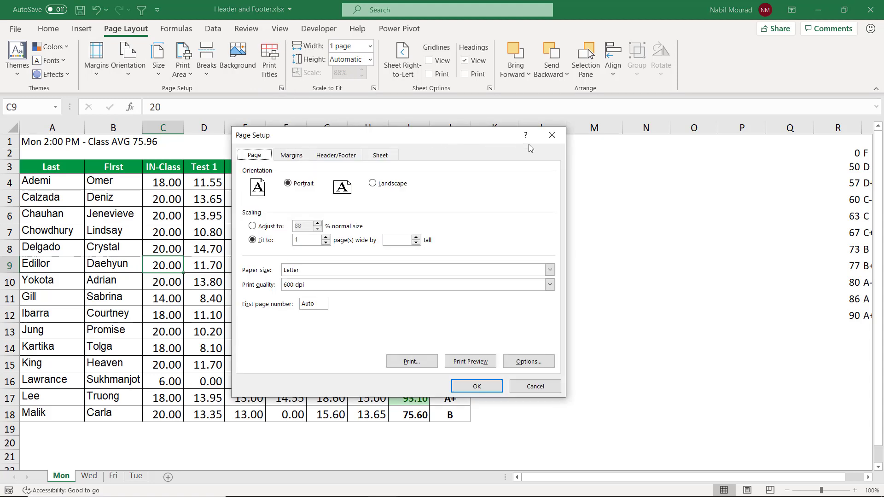
pyautogui.click(555, 136)
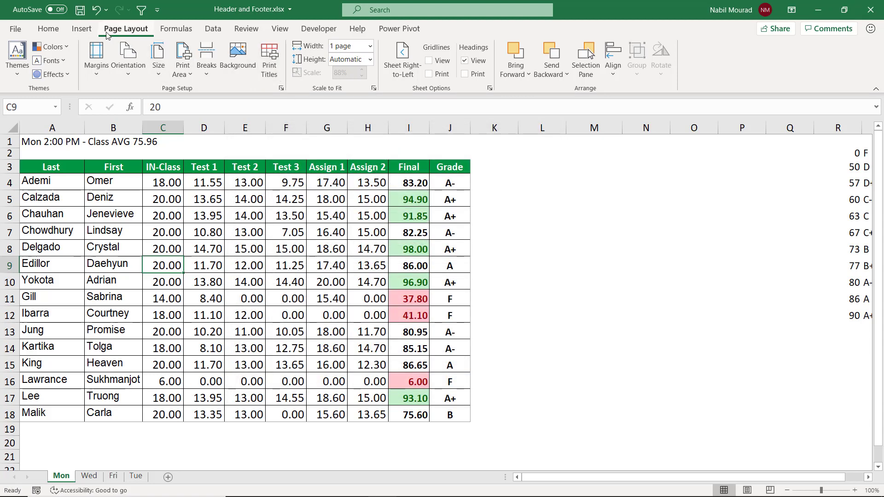
pyautogui.click(48, 30)
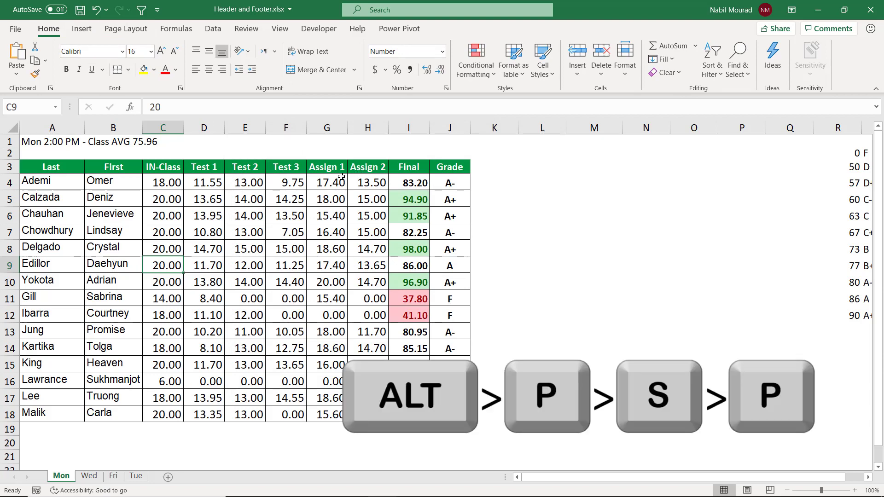
# Step: Open Page Setup for the Mon sheet and set the orientation to Landscape
pyautogui.hotkey('alt', 'p')
pyautogui.press('s')
pyautogui.press('p')
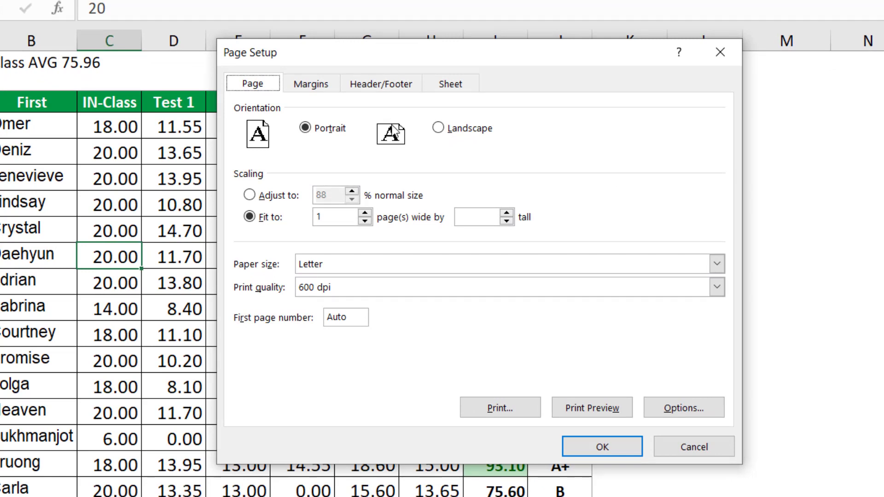
pyautogui.click(438, 129)
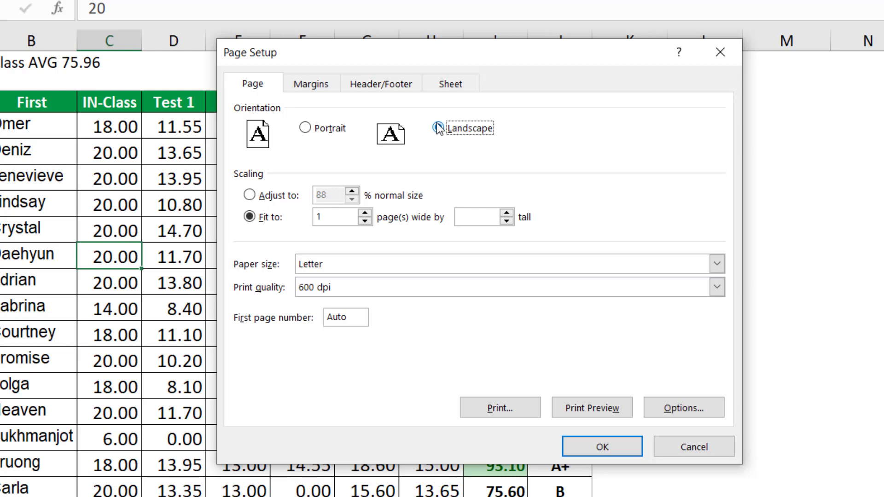
# Step: Center the printout on the page both horizontally and vertically
pyautogui.click(305, 86)
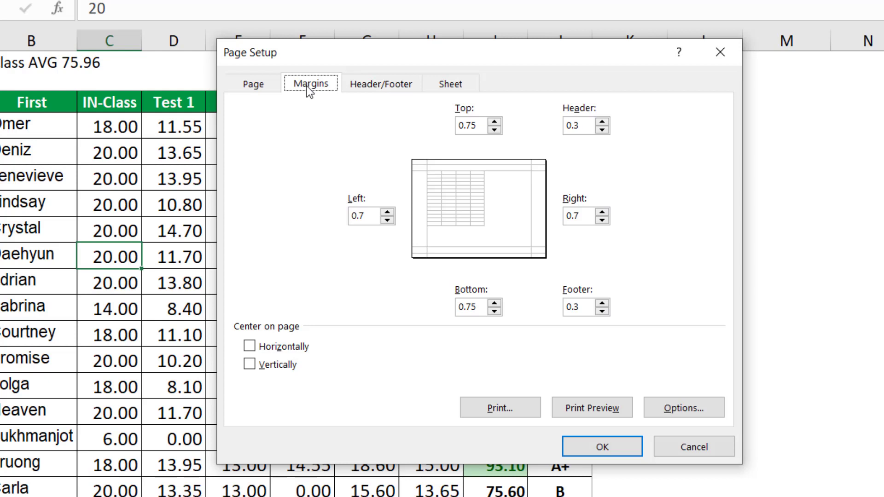
pyautogui.click(249, 346)
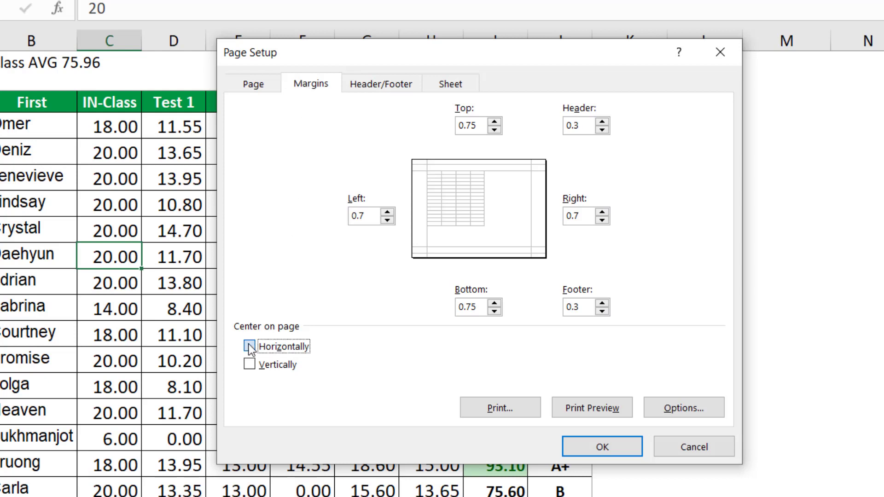
pyautogui.click(249, 367)
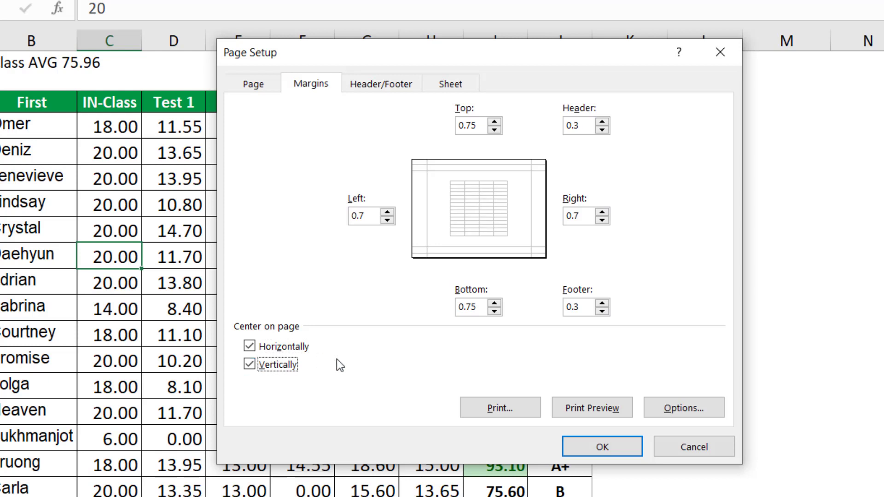
# Step: Browse the built-in header presets on the Header/Footer page of Page Setup
pyautogui.click(373, 85)
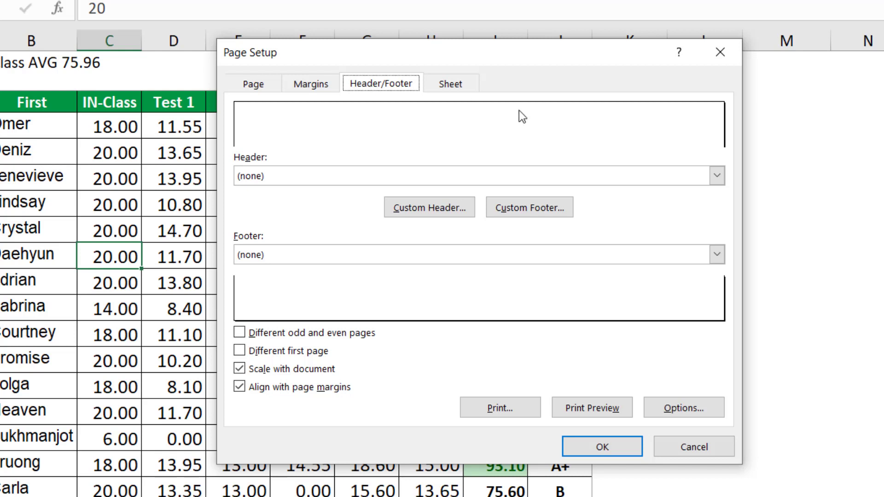
pyautogui.click(717, 176)
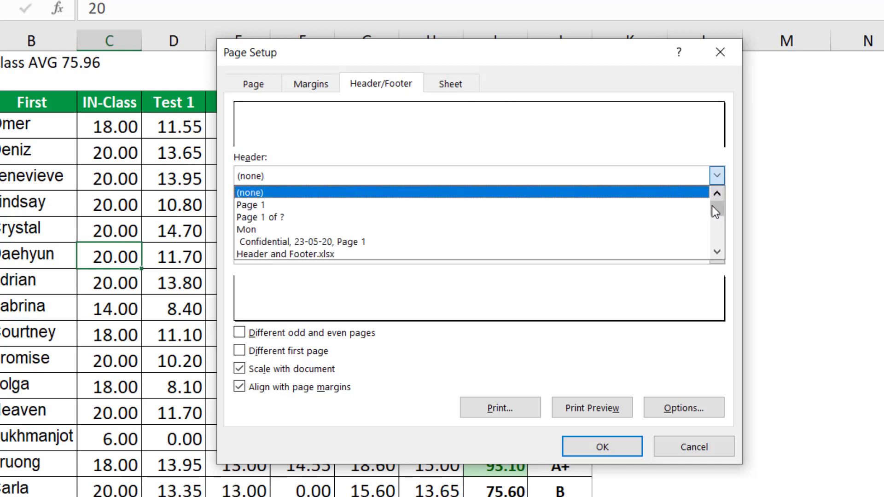
pyautogui.moveTo(717, 205)
pyautogui.mouseDown()
pyautogui.moveTo(720, 240)
pyautogui.moveTo(720, 194)
pyautogui.mouseUp()
pyautogui.click(714, 176)
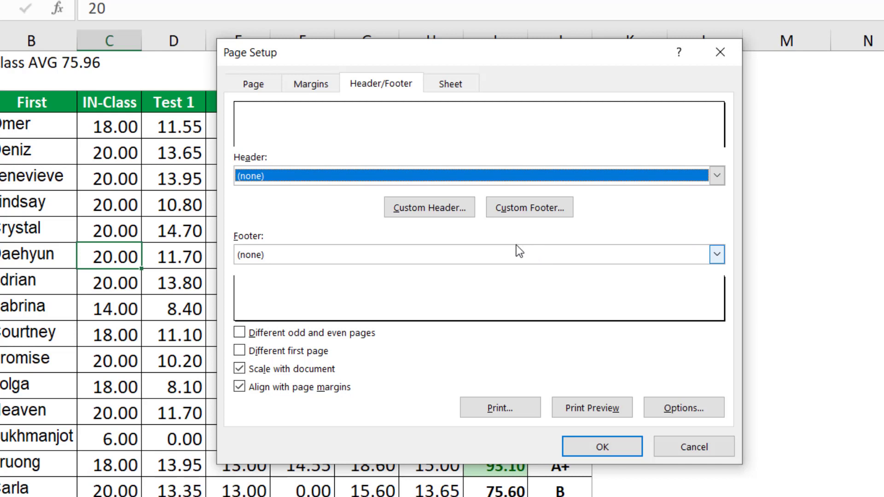
# Step: Create a custom header with the current date and time on separate lines in the left section
pyautogui.click(434, 204)
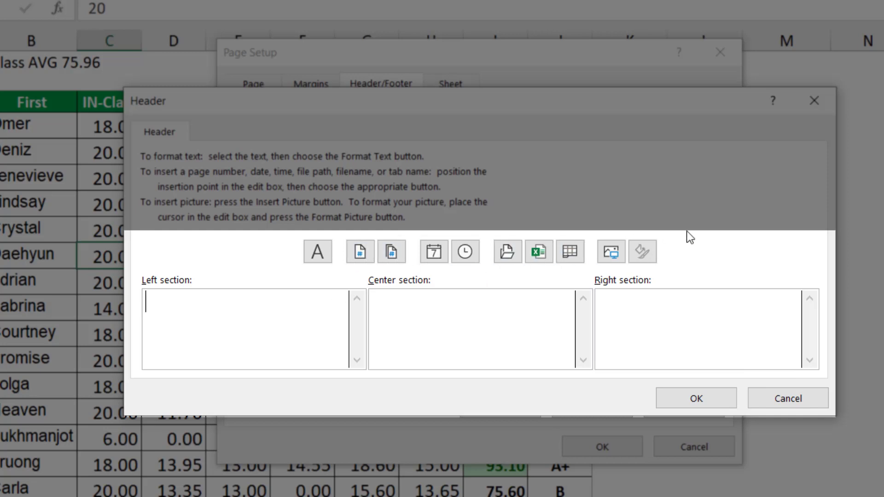
pyautogui.click(438, 252)
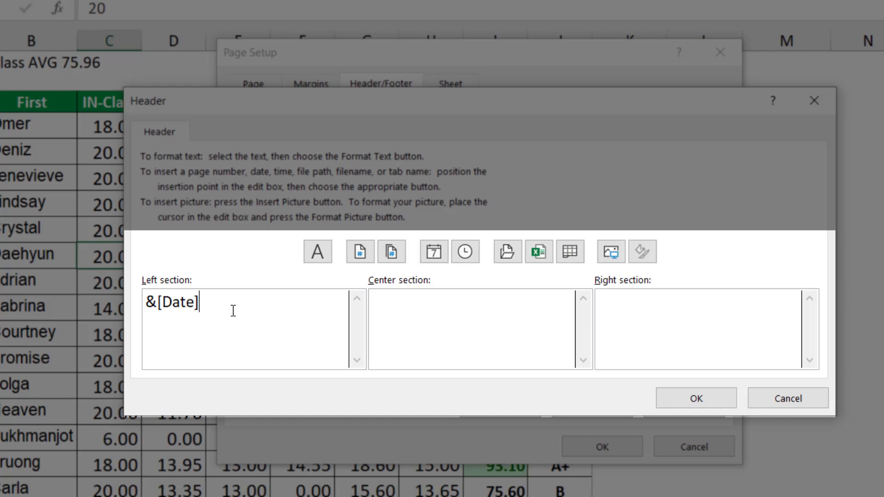
pyautogui.press('Return')
pyautogui.click(465, 252)
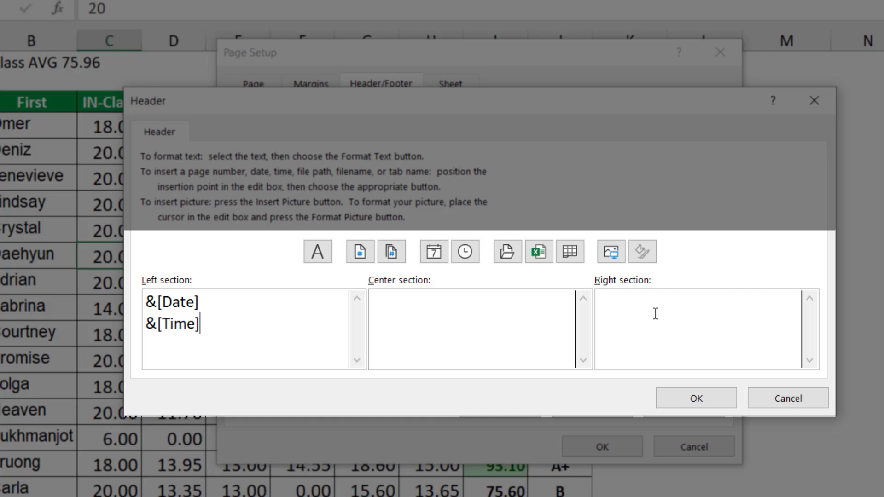
pyautogui.click(703, 398)
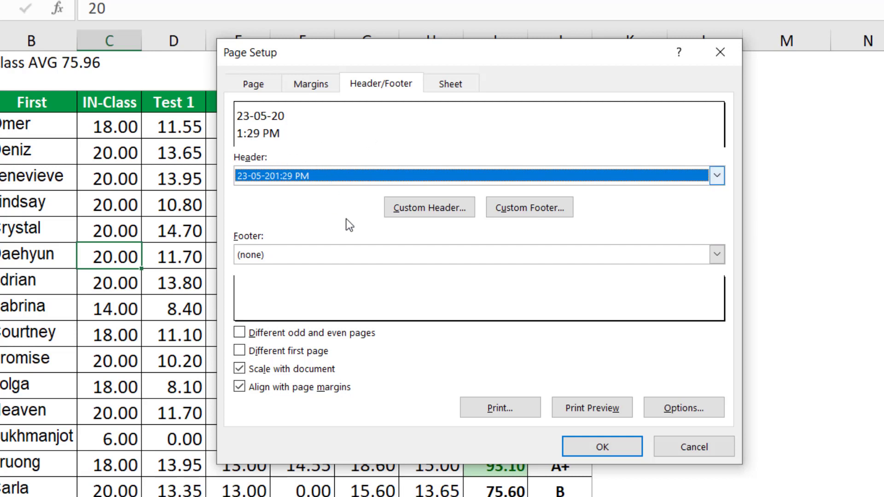
# Step: Start a custom footer with the file name and sheet name on two lines in the left section
pyautogui.click(541, 206)
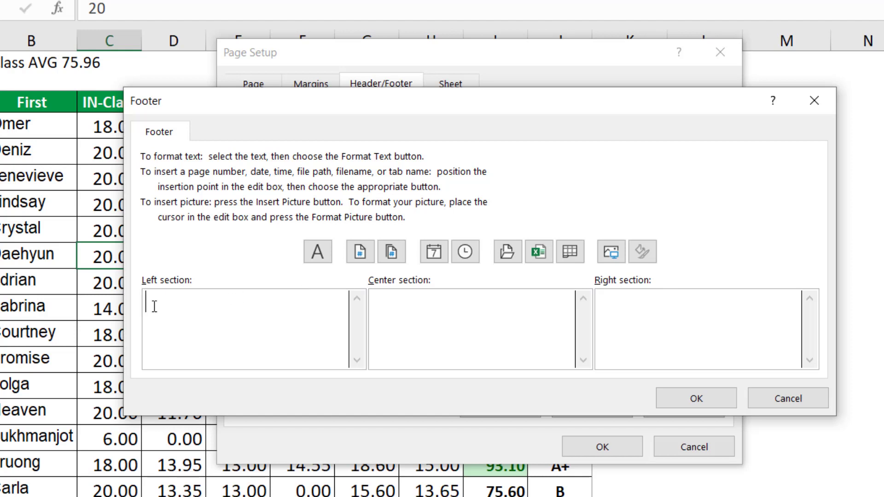
pyautogui.click(543, 247)
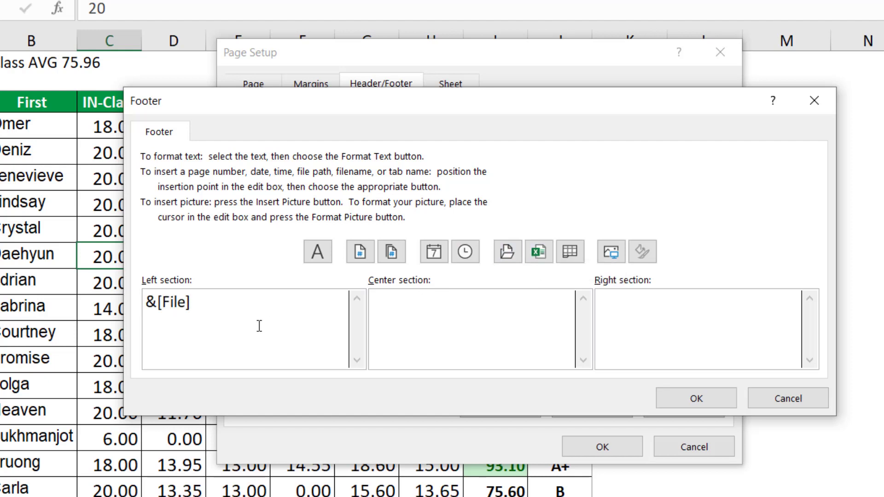
pyautogui.press('Return')
pyautogui.click(570, 252)
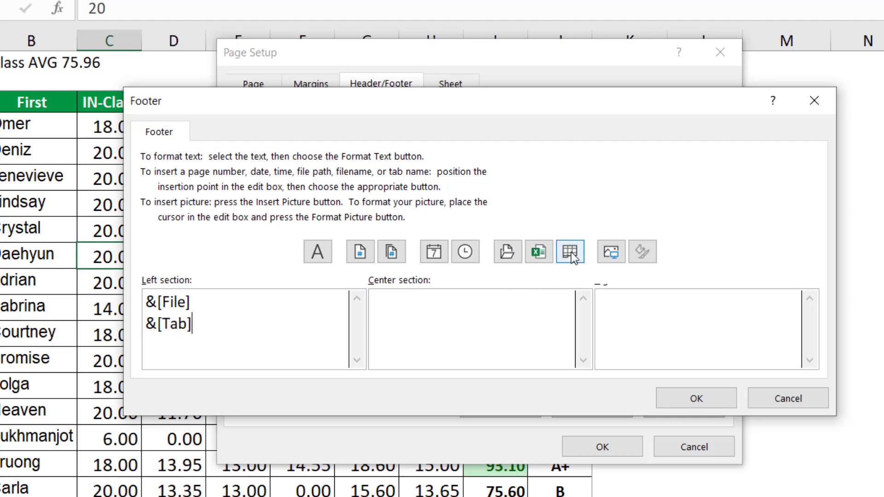
# Step: Insert the page number in the footer's center section and paste the author's name into the right section
pyautogui.click(453, 302)
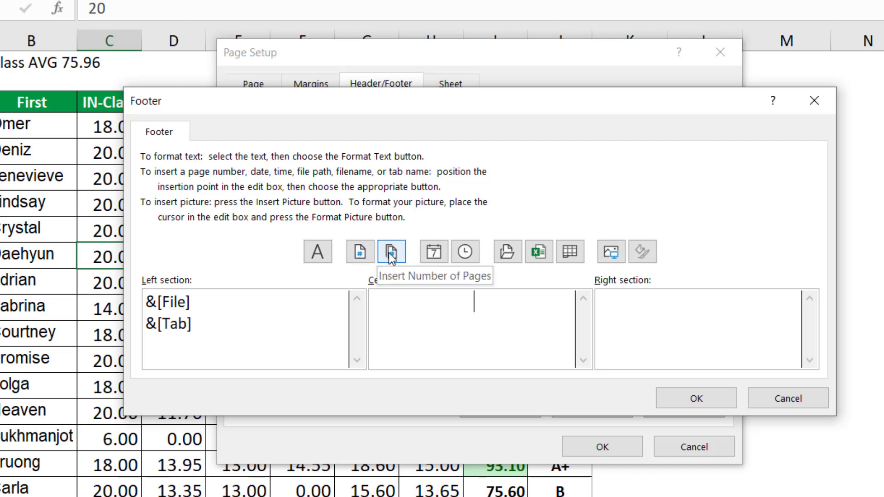
pyautogui.click(359, 254)
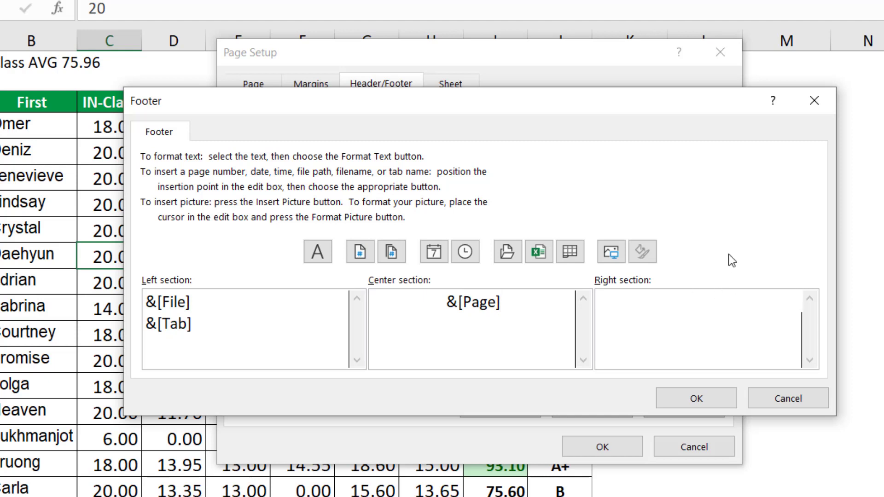
pyautogui.write('Nabil Mourad')
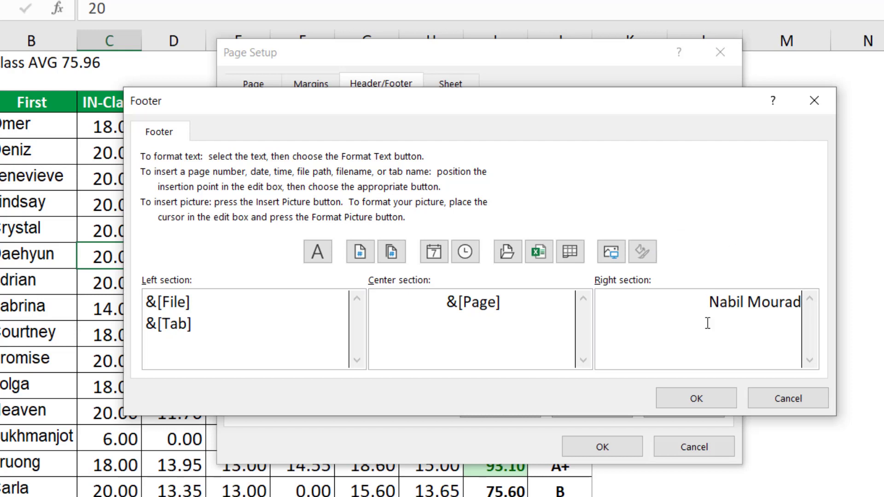
pyautogui.click(711, 401)
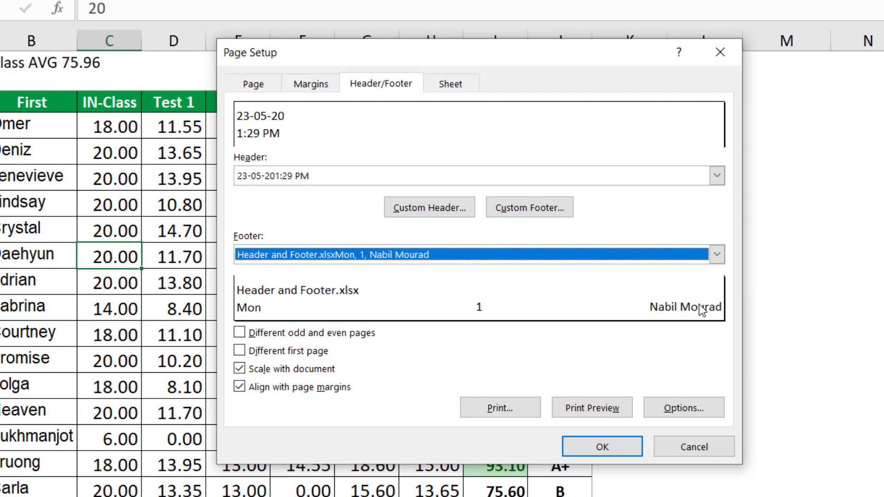
# Step: Reopen the custom footer and prefix the sheet name code with the text 'Sheet Name is'
pyautogui.click(546, 207)
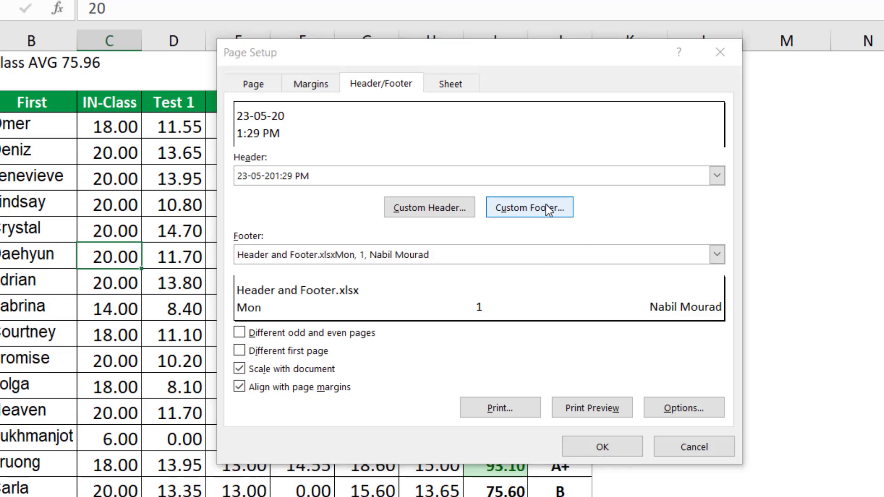
pyautogui.click(140, 332)
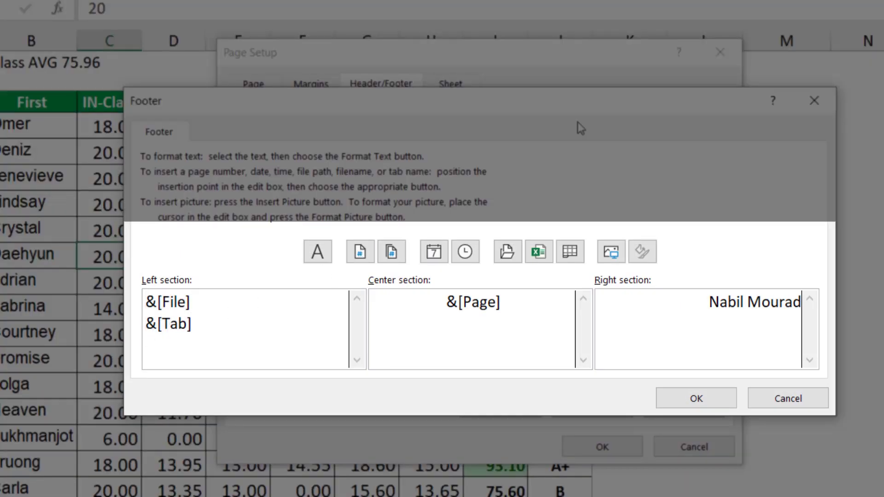
pyautogui.write('Sheet Name')
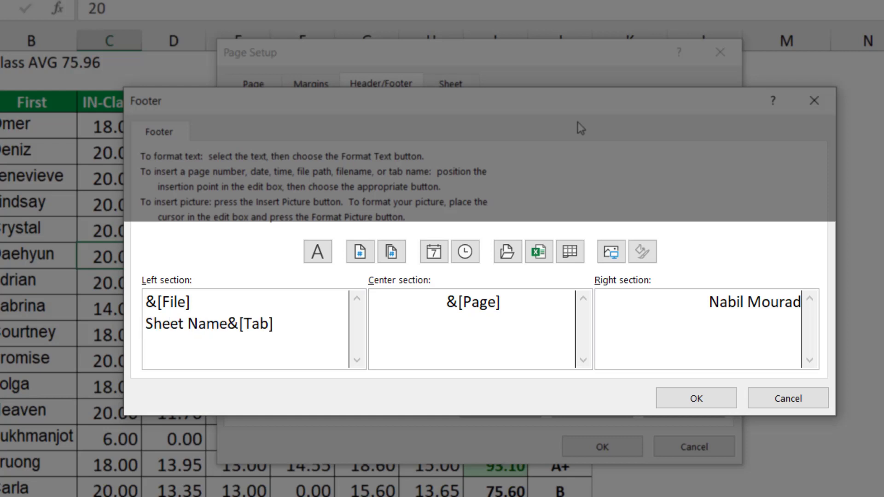
pyautogui.write(' is')
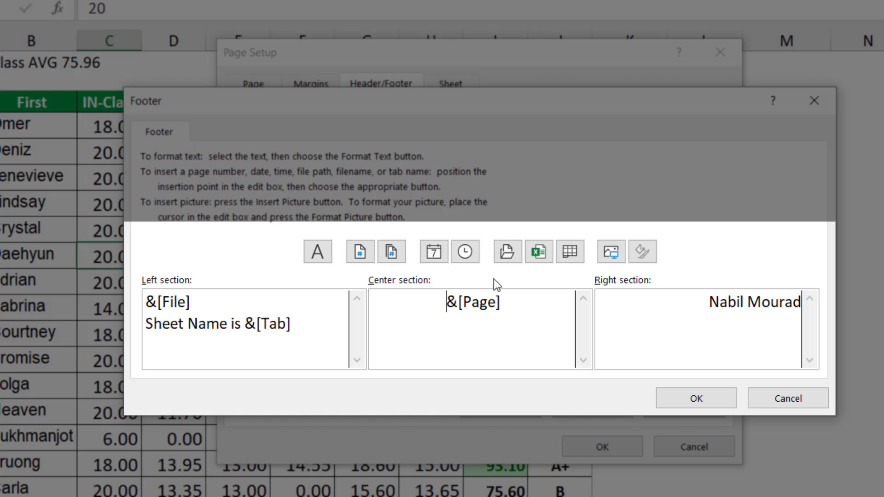
# Step: Make the footer's center section read 'Page &[Page] of &[Pages]' by adding text and the number of pages
pyautogui.write('Page')
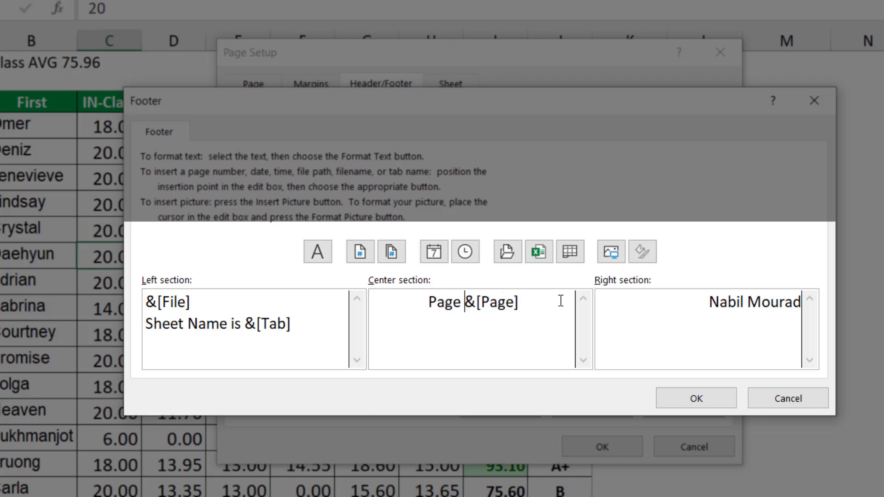
pyautogui.click(534, 302)
pyautogui.write('of')
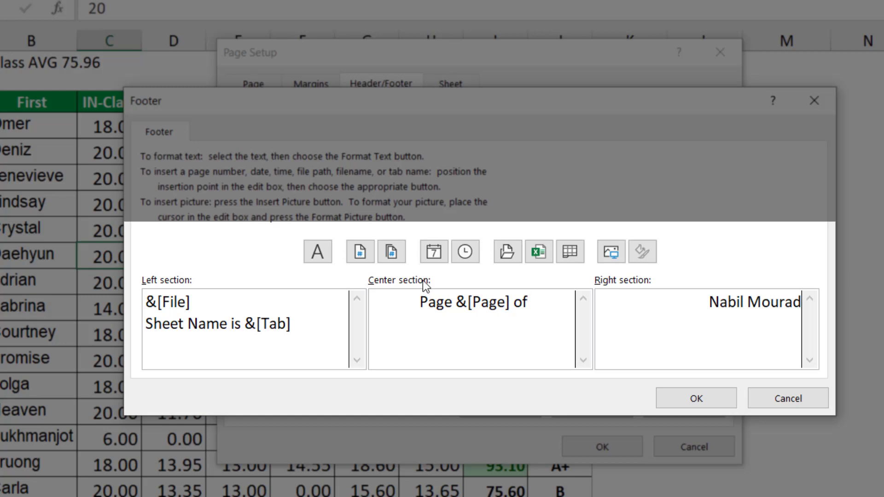
pyautogui.click(391, 255)
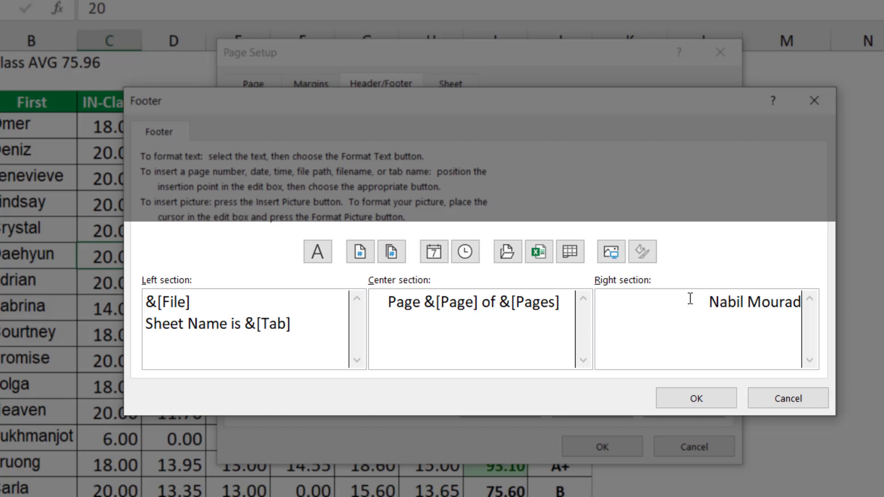
# Step: Set the footer's right section name and center page text to Bold
pyautogui.moveTo(702, 296); pyautogui.dragTo(809, 296)
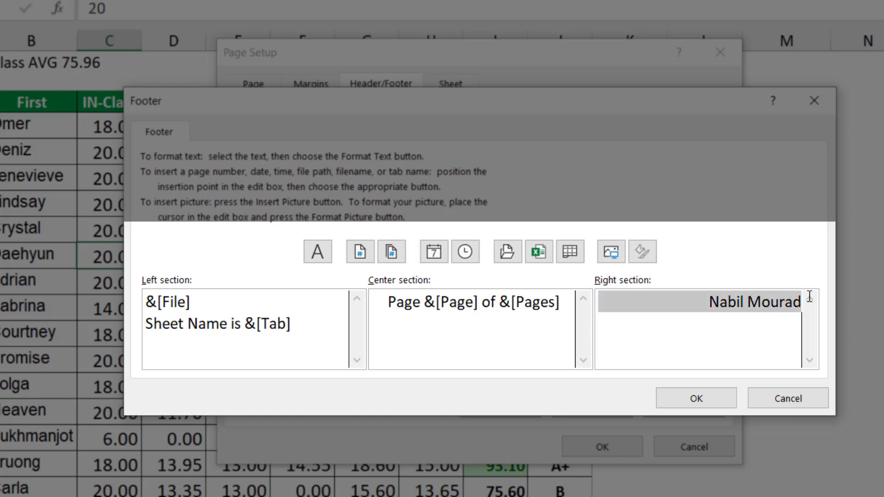
pyautogui.click(318, 251)
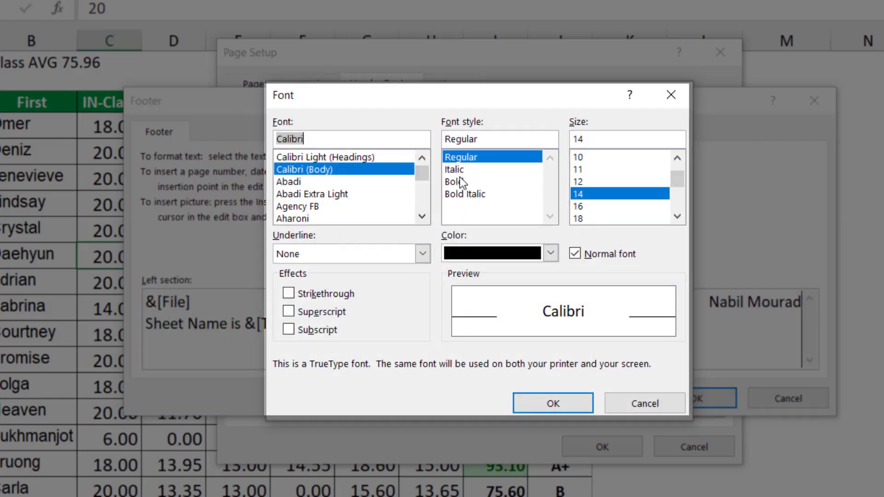
pyautogui.click(459, 180)
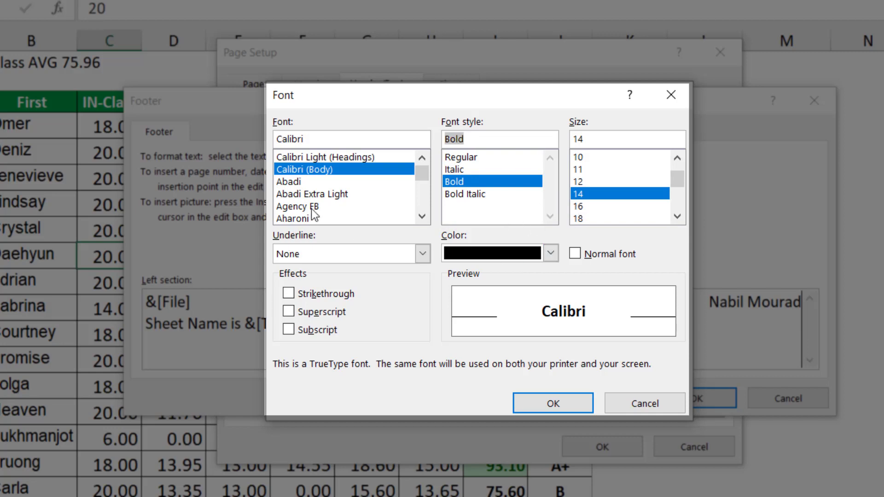
pyautogui.click(572, 397)
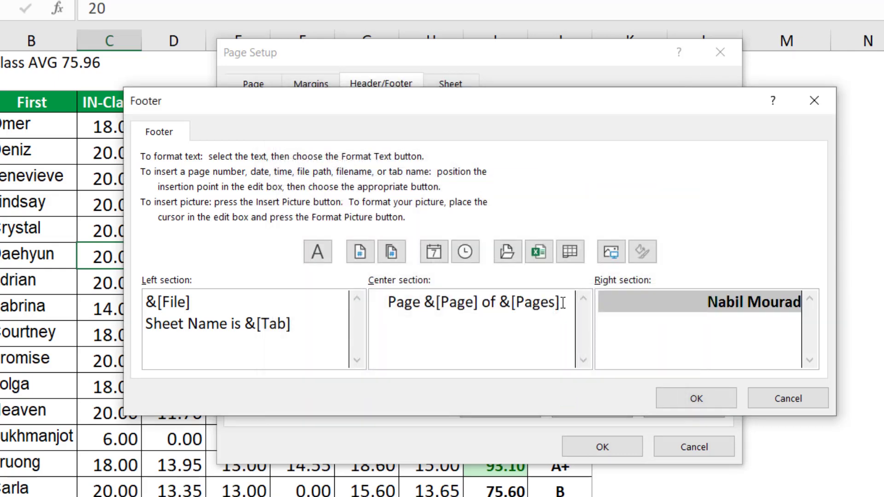
pyautogui.moveTo(563, 303); pyautogui.dragTo(377, 299)
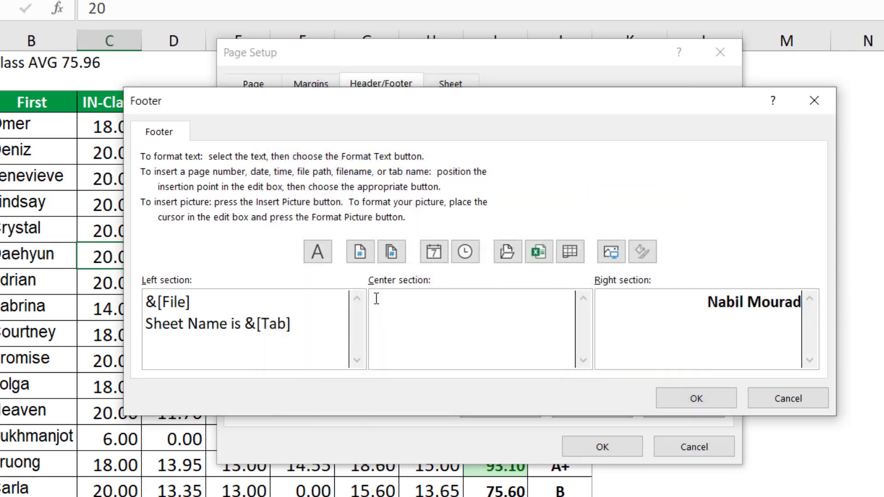
pyautogui.click(315, 256)
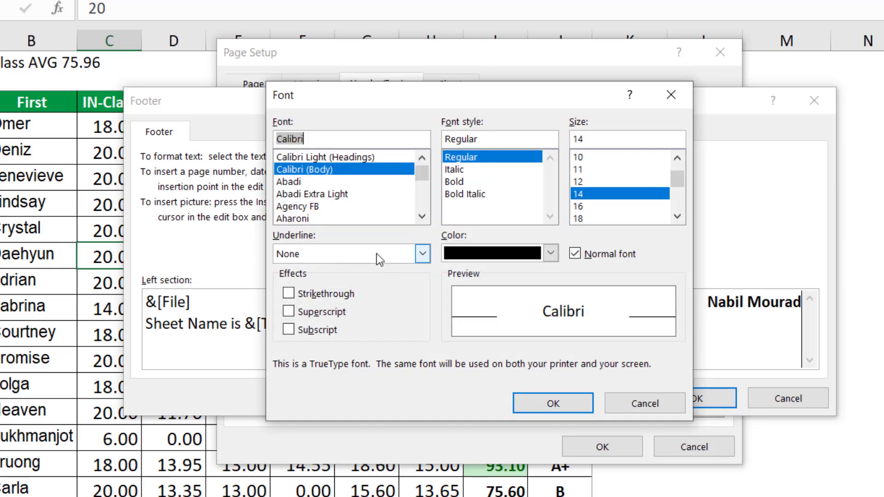
pyautogui.click(454, 181)
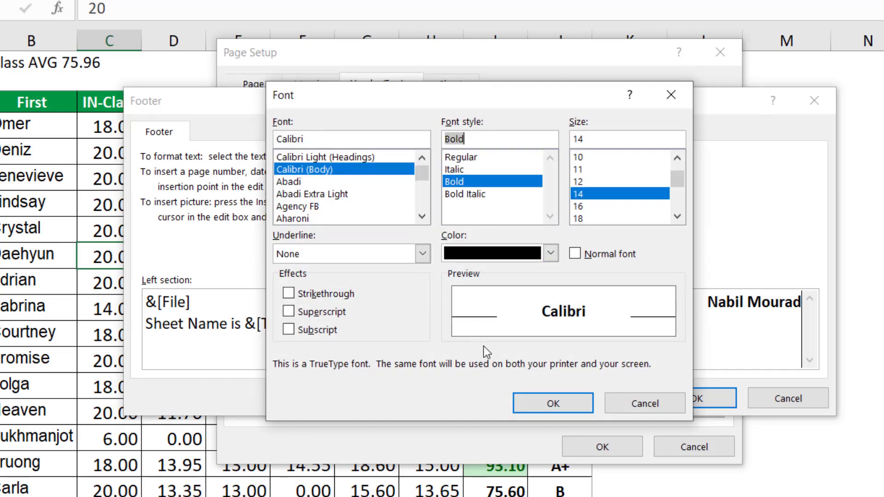
pyautogui.click(548, 403)
# Step: Bold the footer's left section text and apply the footer and page setup changes
pyautogui.moveTo(301, 327); pyautogui.dragTo(152, 313)
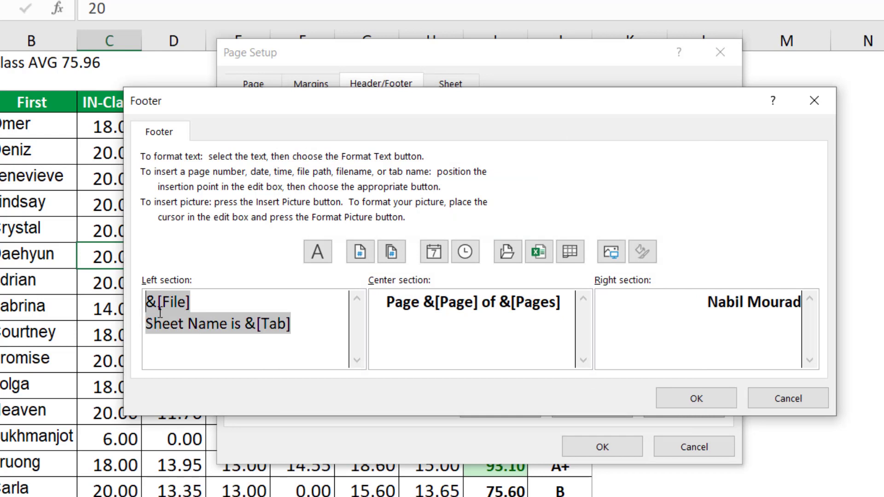
pyautogui.click(317, 251)
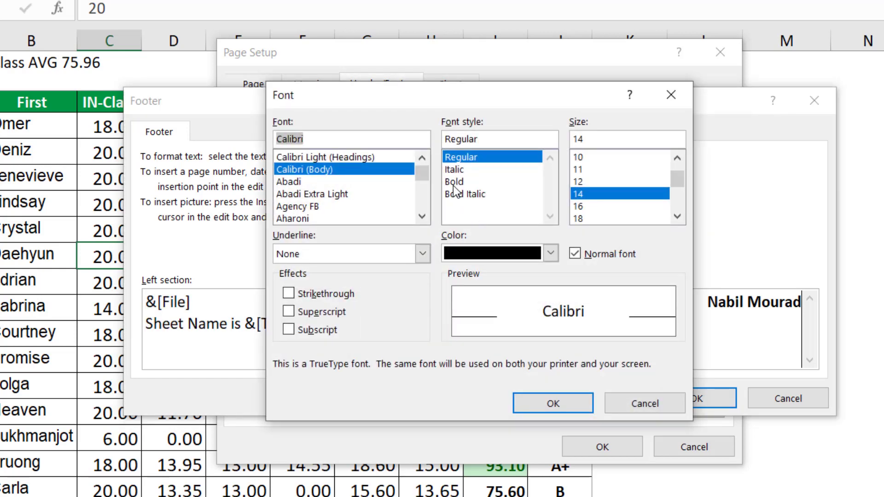
pyautogui.click(454, 183)
pyautogui.click(541, 404)
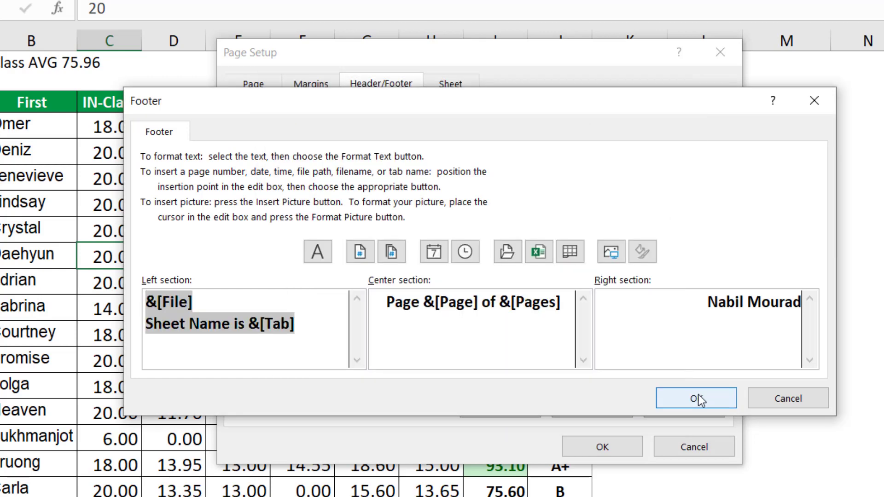
pyautogui.click(698, 399)
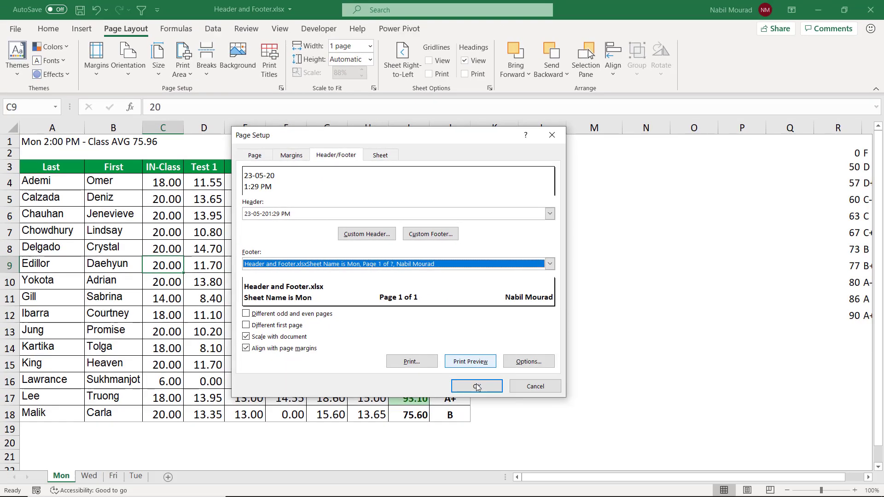
pyautogui.click(477, 387)
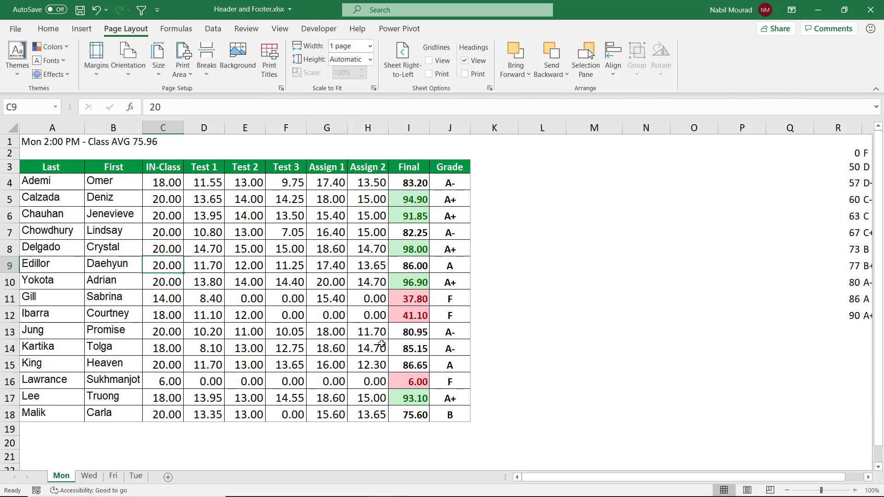
# Step: Preview the printout with the new header and footer, then return to the worksheet
pyautogui.hotkey('ctrl', 'p')
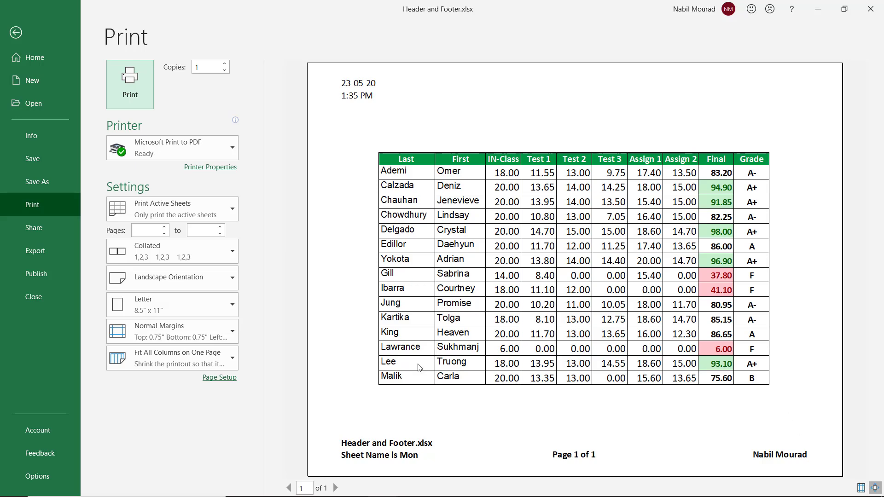
pyautogui.click(15, 32)
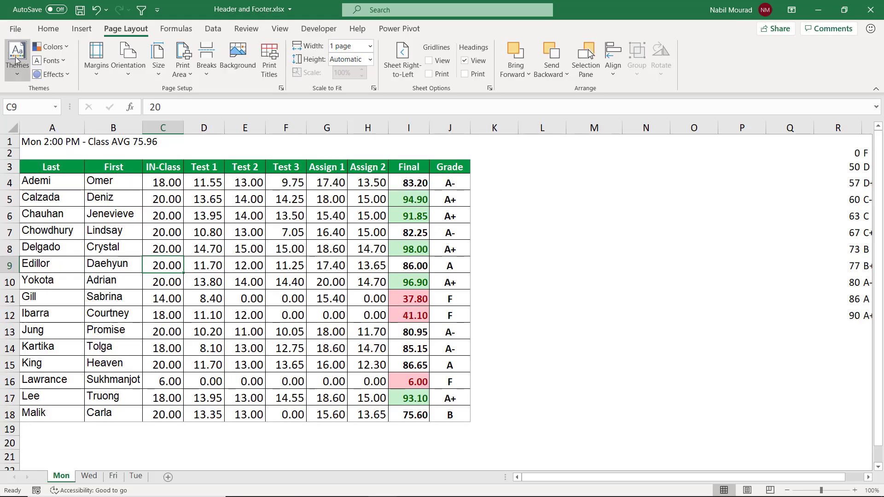
# Step: Preview the printouts of the Wed and Fri sheets, returning to the worksheet after each
pyautogui.click(91, 480)
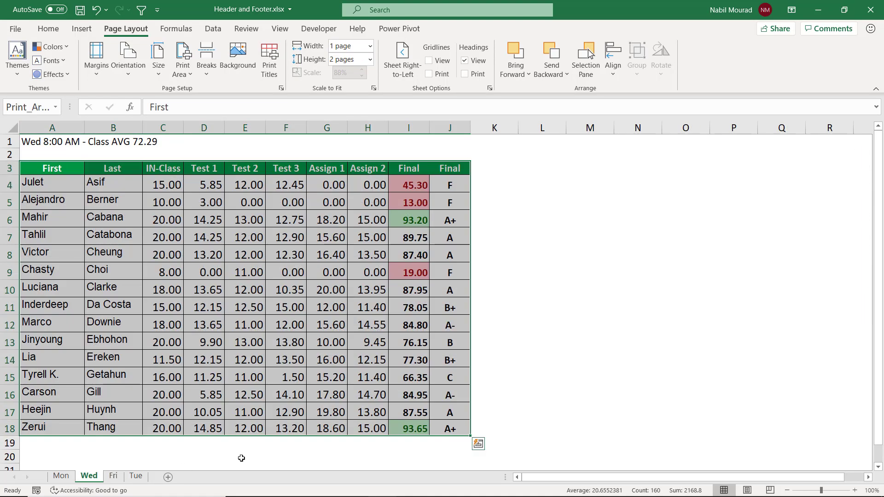
pyautogui.click(229, 366)
pyautogui.hotkey('ctrl', 'p')
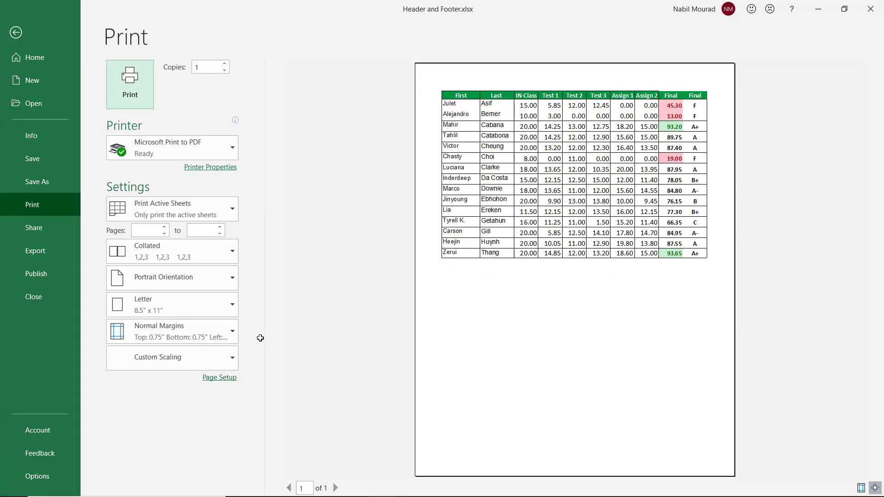
pyautogui.click(15, 32)
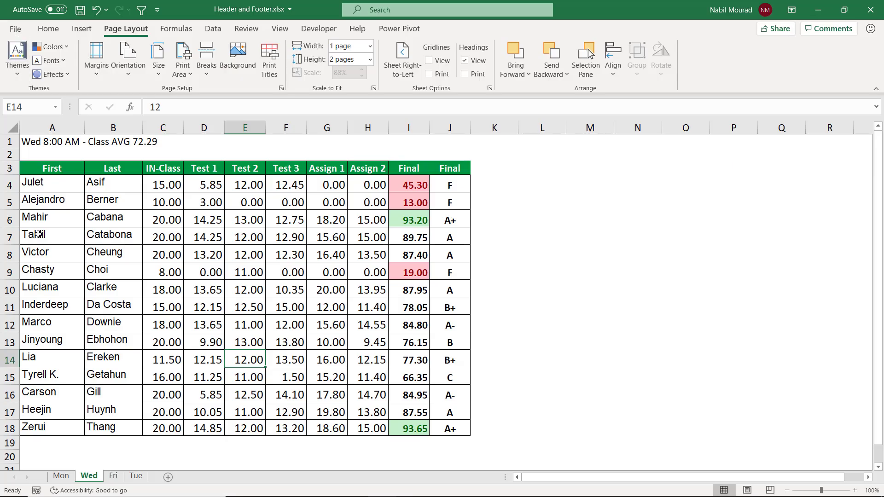
pyautogui.click(114, 477)
pyautogui.hotkey('ctrl', 'p')
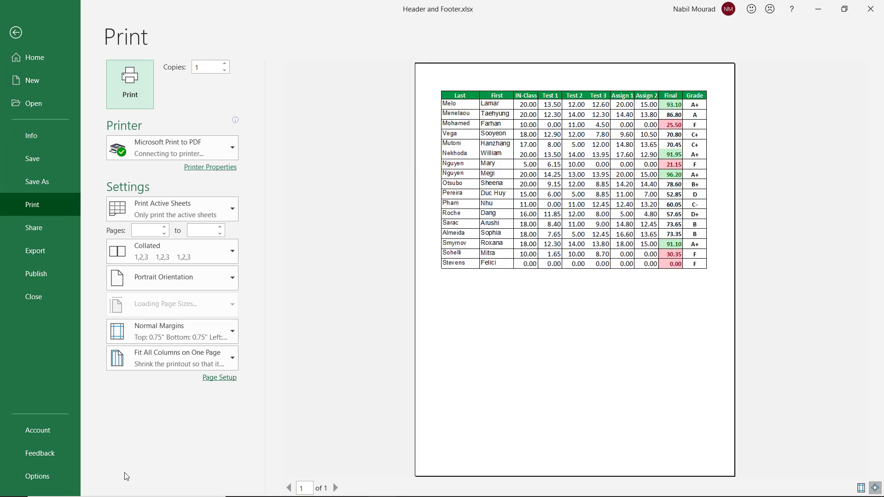
pyautogui.click(16, 32)
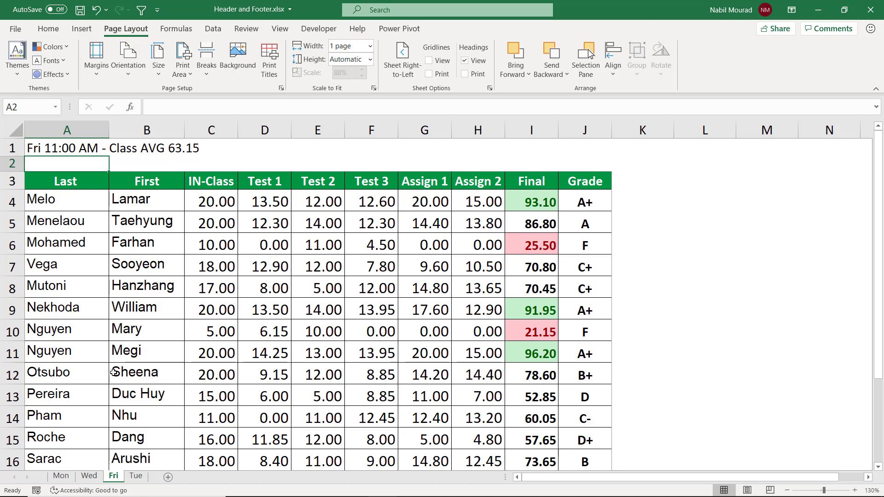
# Step: Group all four class sheets from Mon to Tue and apply the Page Setup settings to the group
pyautogui.click(62, 477)
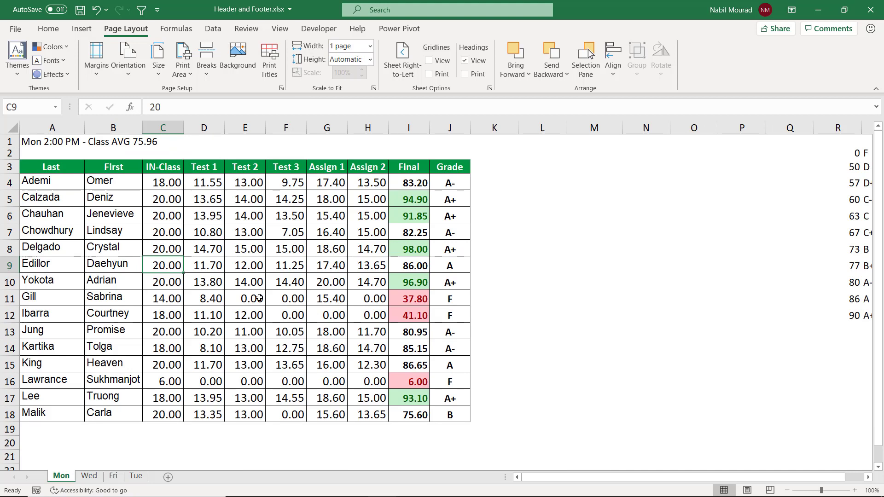
pyautogui.press('shift')
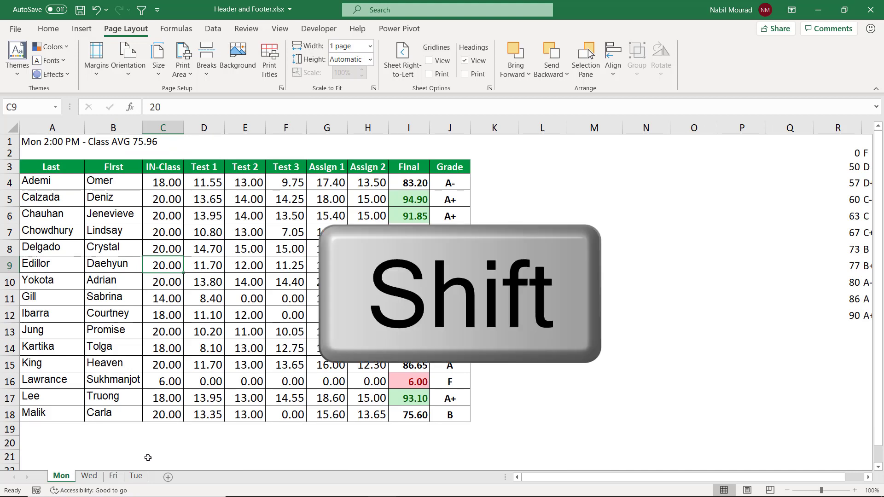
pyautogui.keyDown('shift'); pyautogui.click(136, 477); pyautogui.keyUp('shift')
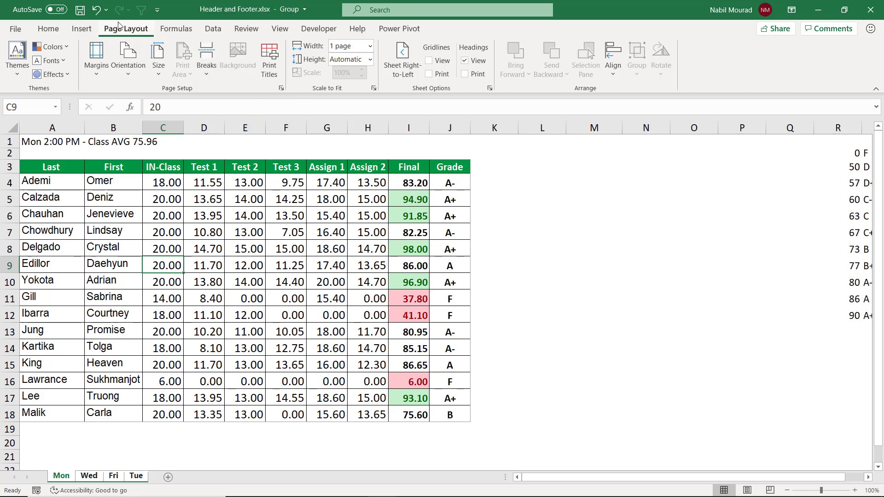
pyautogui.click(282, 89)
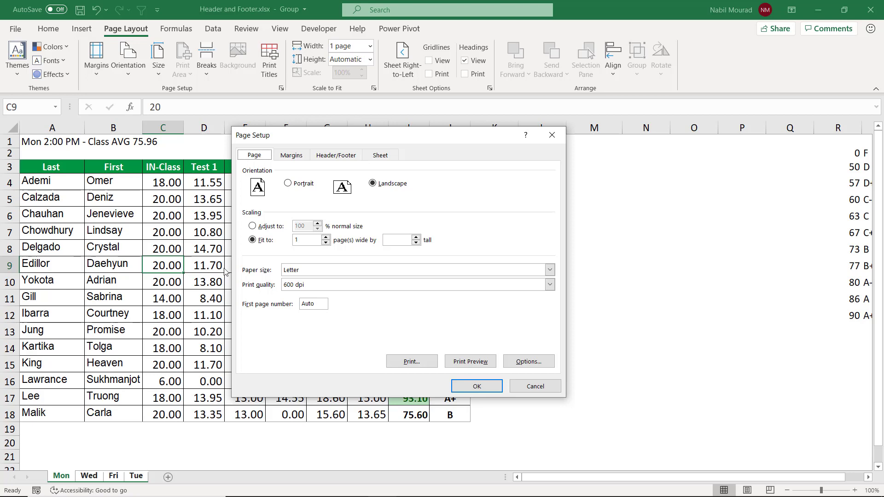
pyautogui.click(477, 386)
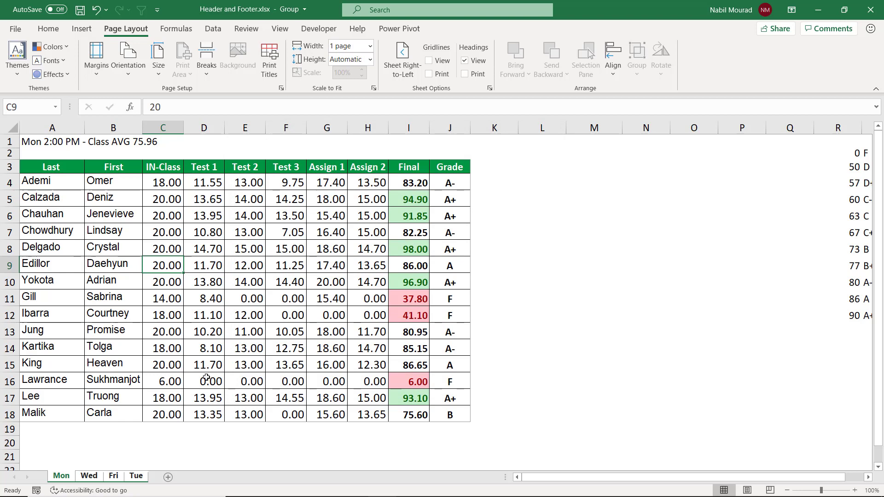
# Step: Preview the grouped printout page by page, then return to the worksheet
pyautogui.hotkey('ctrl', 'p')
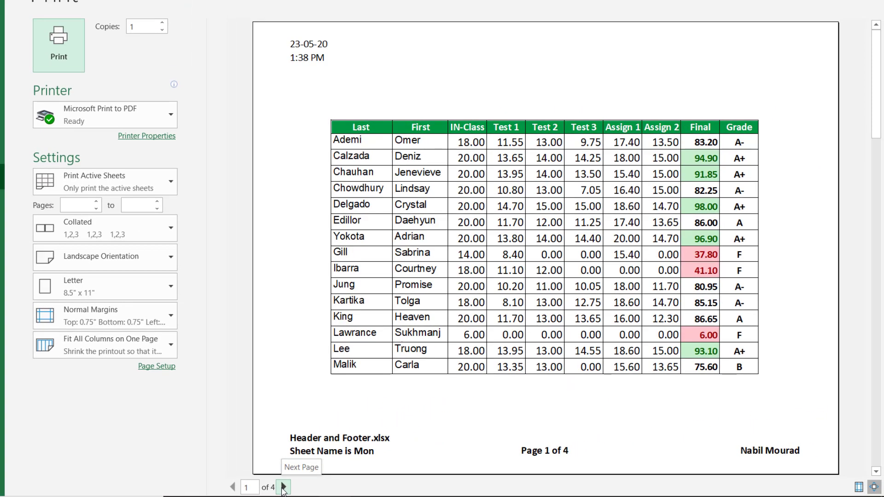
pyautogui.click(283, 487)
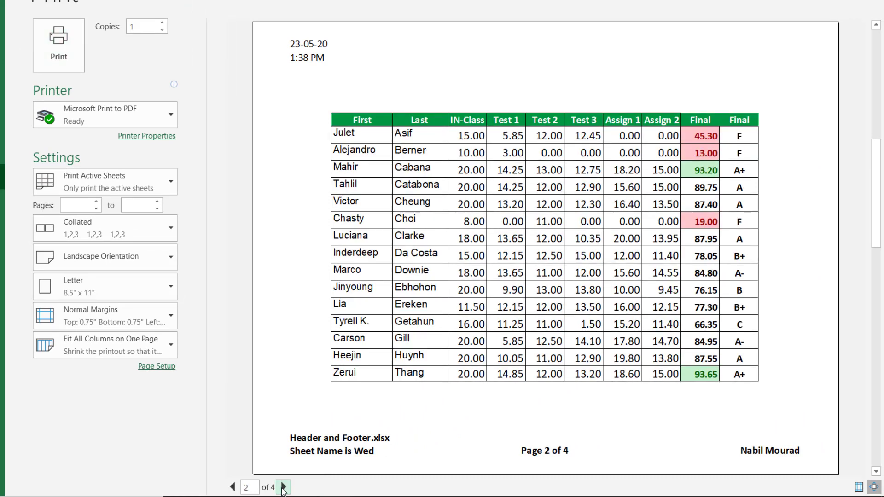
pyautogui.click(284, 487)
pyautogui.click(283, 487)
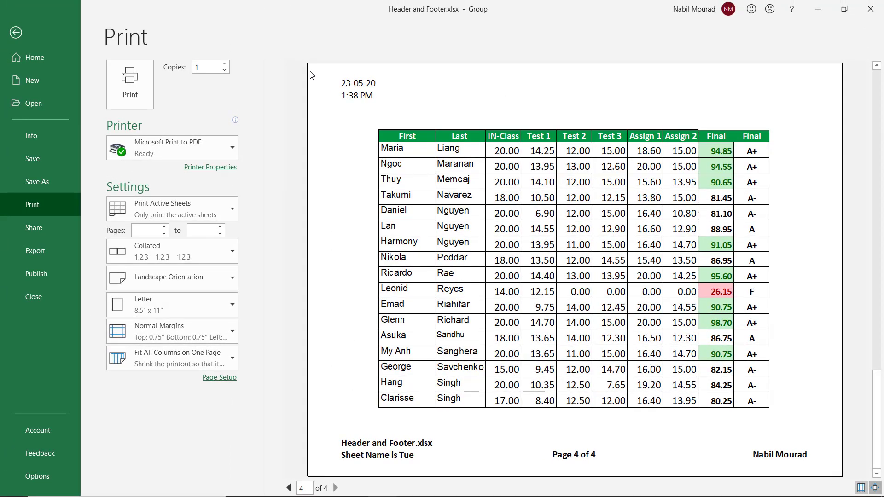
pyautogui.click(15, 33)
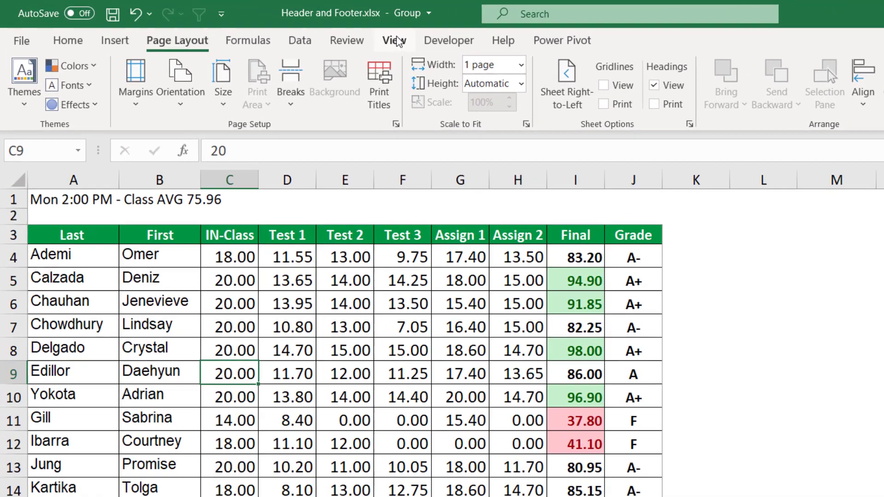
# Step: In Page Layout view, insert the picture Picture1.png from a file into the header's right section
pyautogui.click(396, 39)
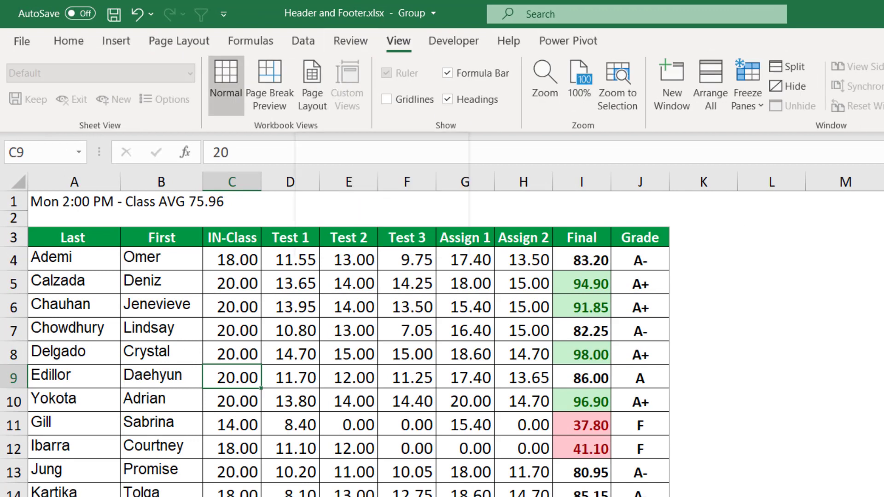
pyautogui.click(312, 76)
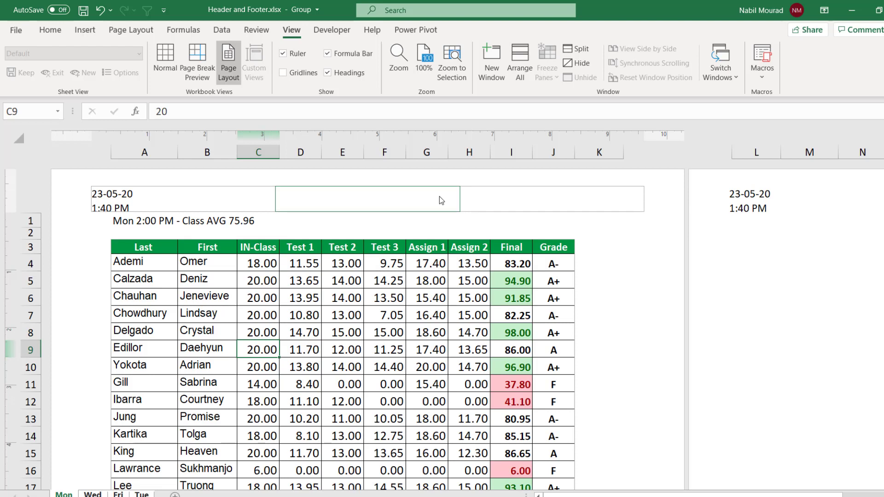
pyautogui.click(495, 204)
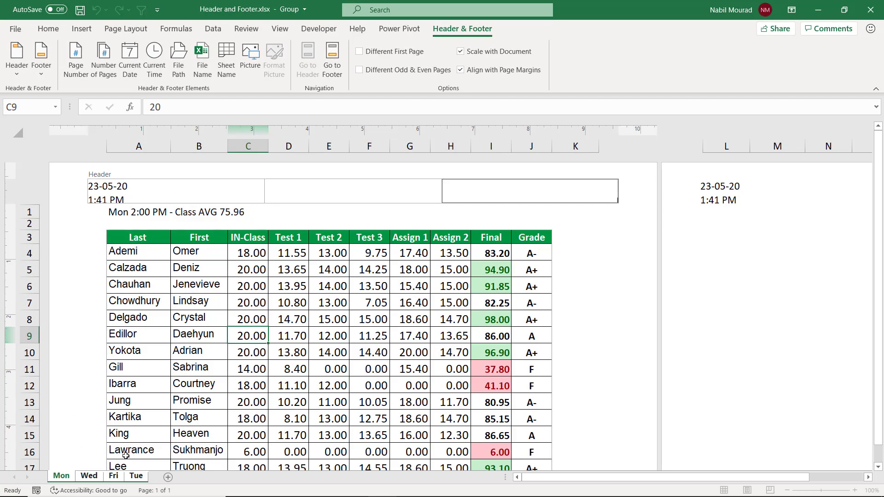
pyautogui.click(250, 53)
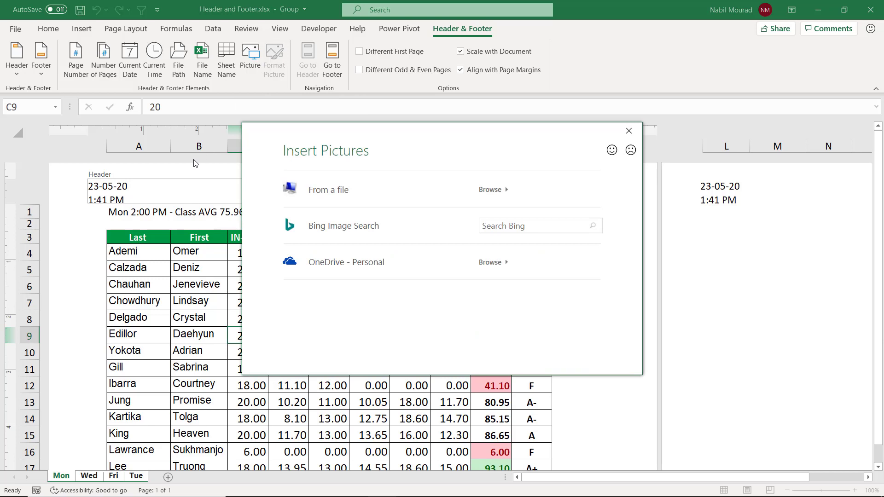
pyautogui.click(341, 192)
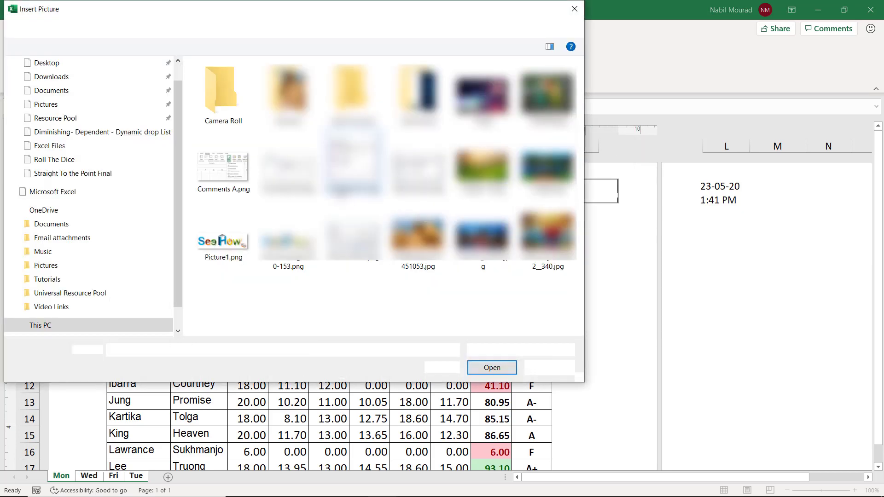
pyautogui.click(231, 223)
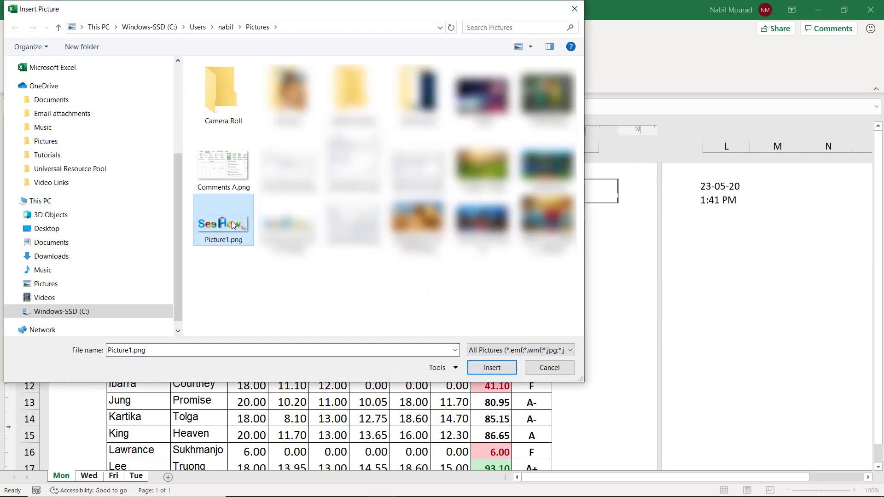
pyautogui.click(492, 367)
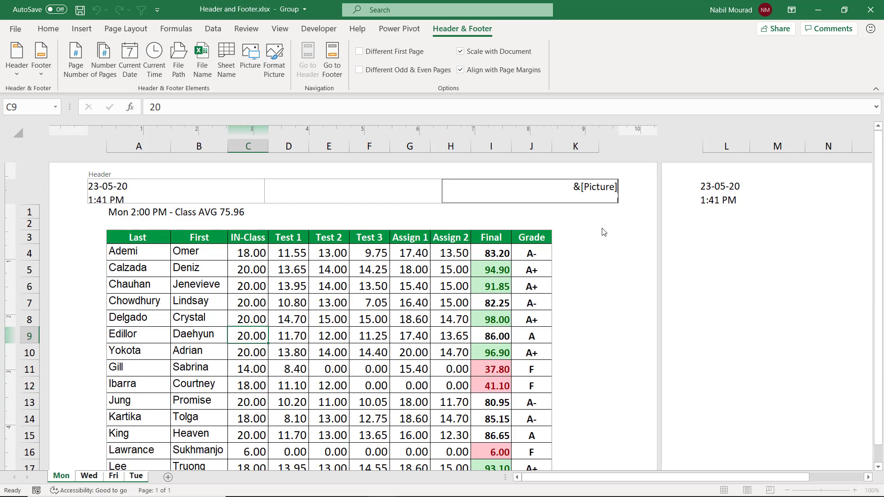
pyautogui.click(591, 221)
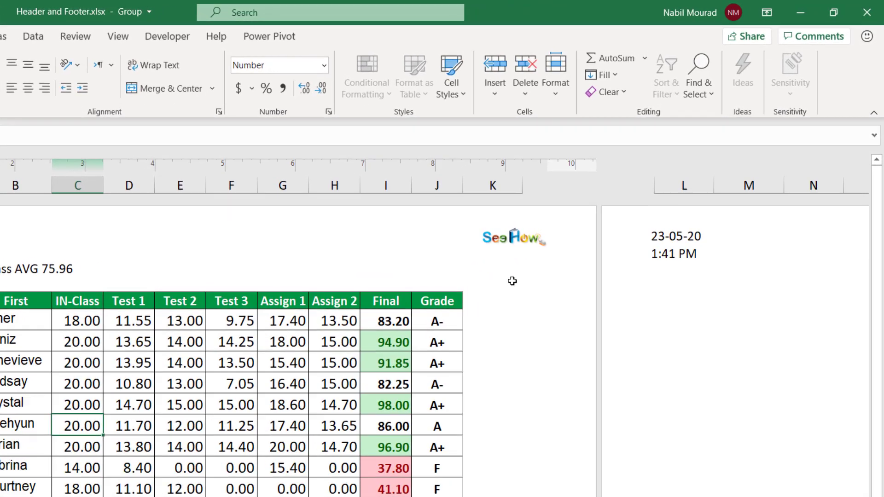
# Step: Open Format Picture for the header logo and examine its size, picture, compression and alt text options
pyautogui.click(513, 281)
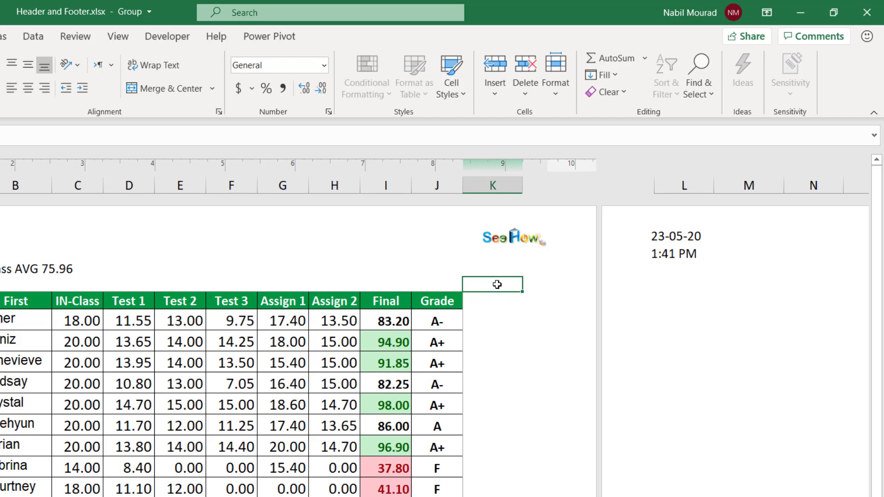
pyautogui.click(494, 232)
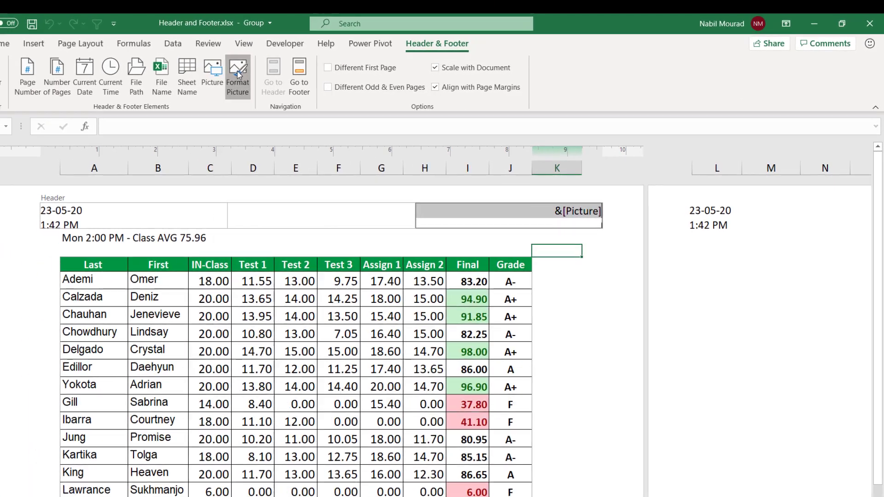
pyautogui.click(237, 71)
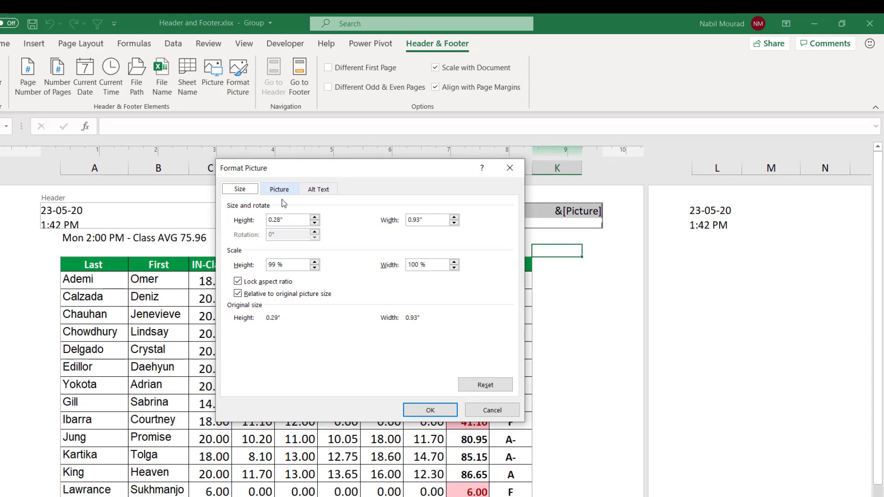
pyautogui.click(315, 222)
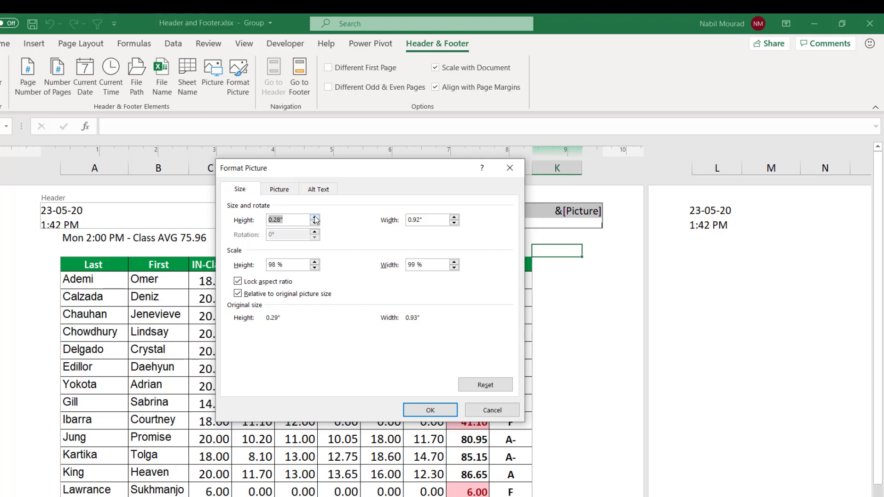
pyautogui.click(314, 216)
pyautogui.click(281, 190)
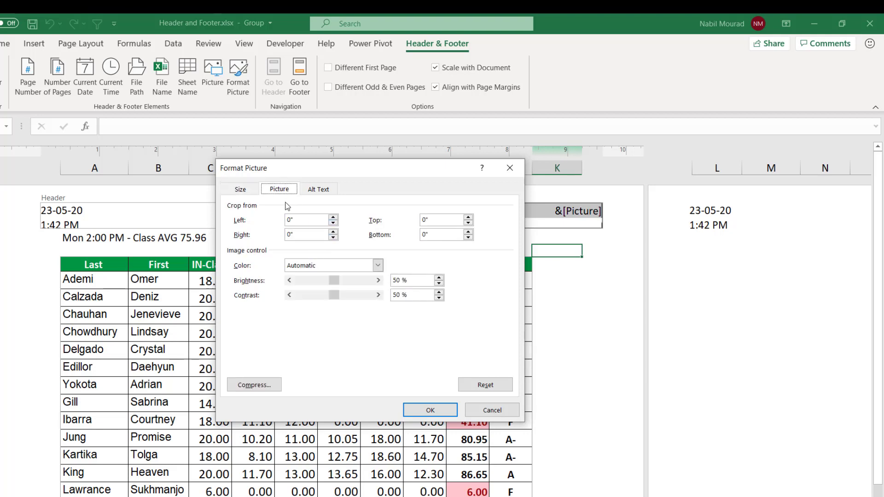
pyautogui.click(248, 384)
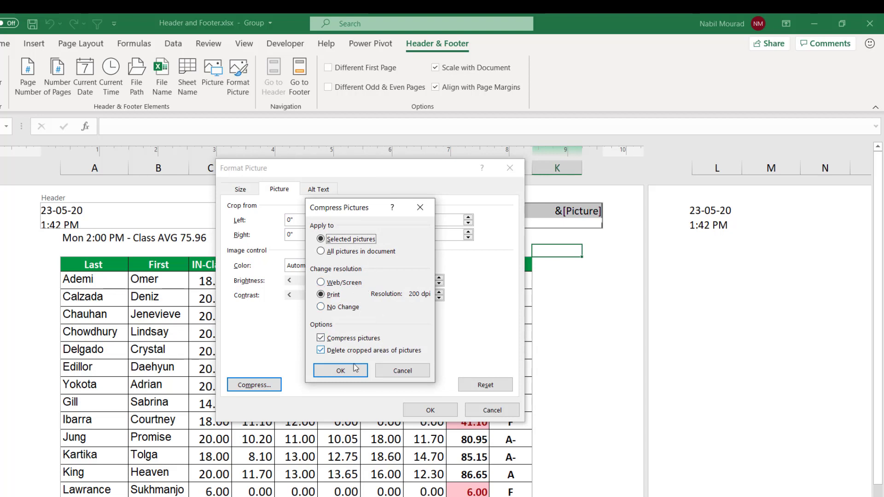
pyautogui.click(400, 371)
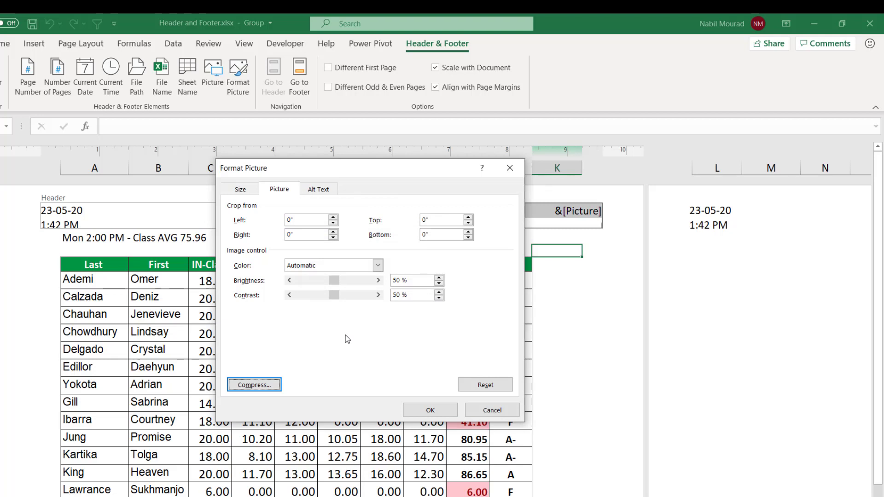
pyautogui.click(322, 191)
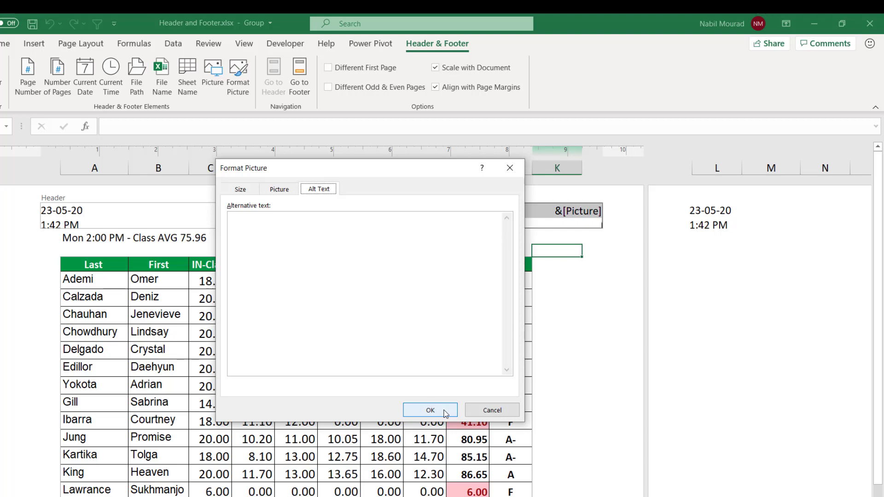
pyautogui.click(430, 410)
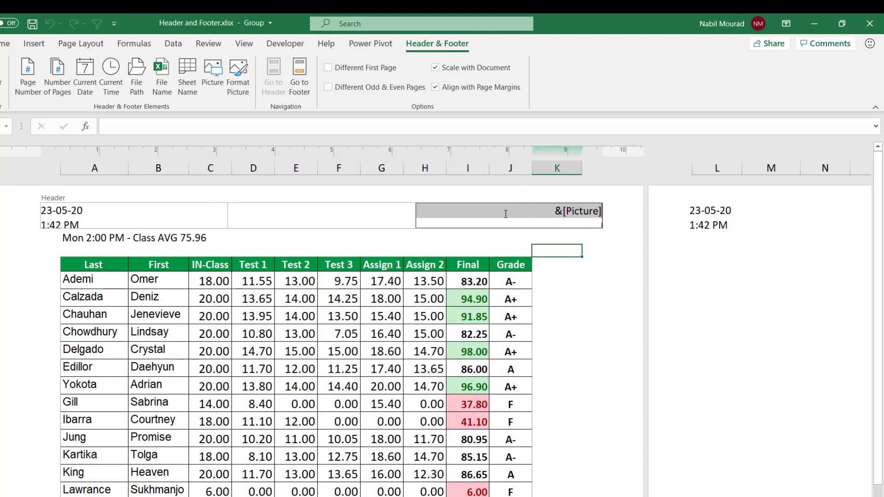
pyautogui.click(566, 248)
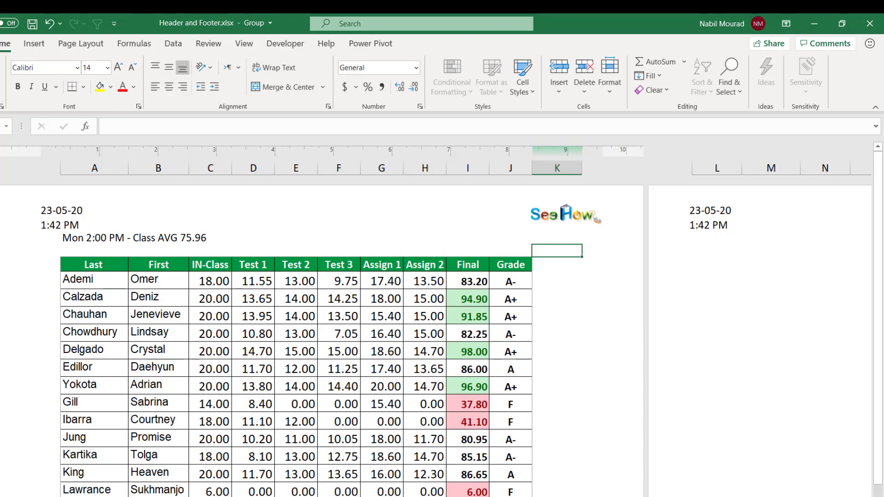
# Step: Return to Normal view and preview the printout with the header logo, stepping to the next page
pyautogui.click(724, 491)
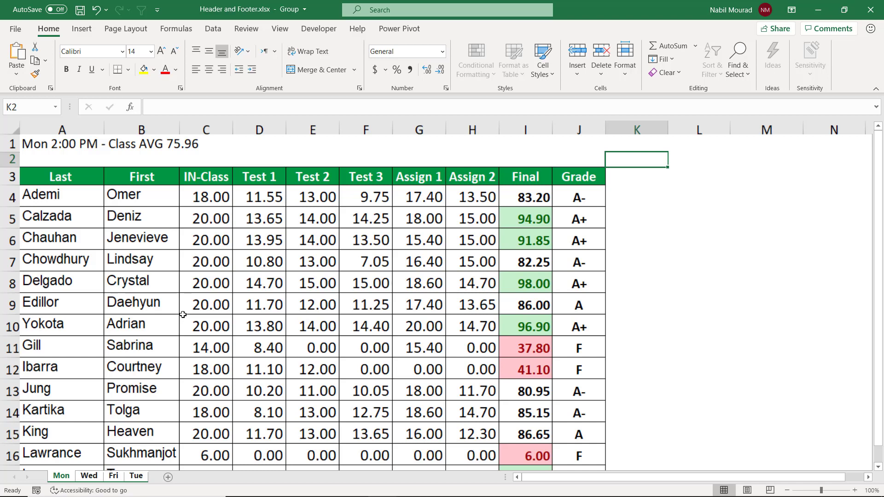
pyautogui.hotkey('ctrl', 'p')
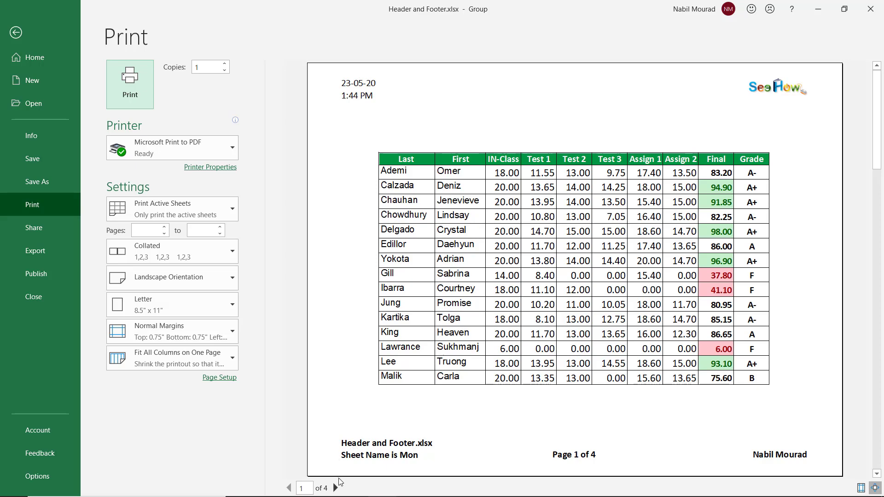
pyautogui.click(336, 489)
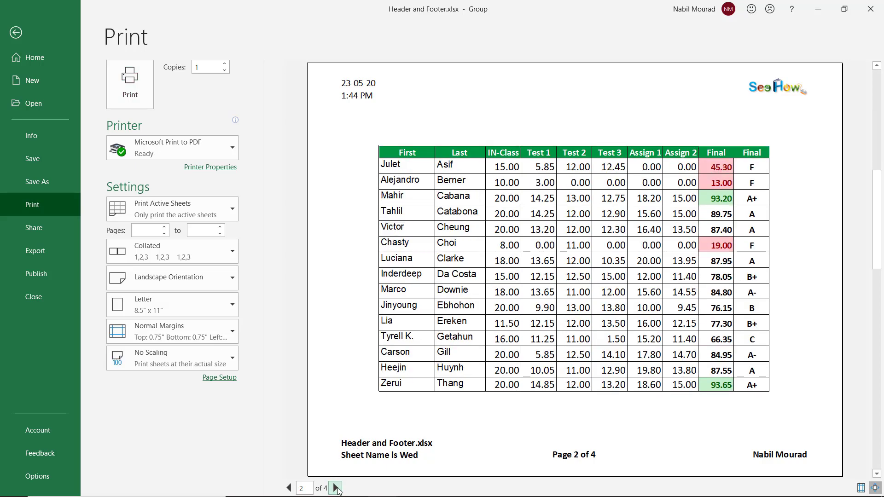
# Step: Page through the rest of the print preview, return to the worksheet, and ungroup the sheets
pyautogui.click(336, 488)
pyautogui.click(336, 488)
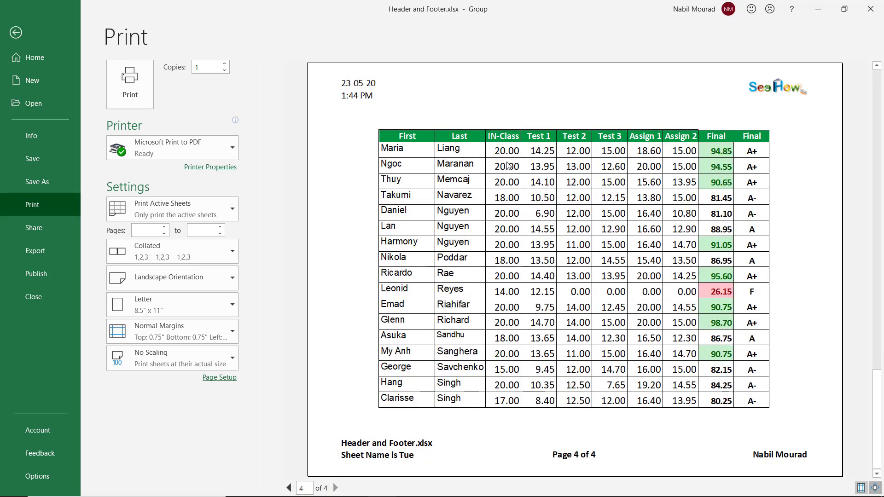
pyautogui.click(15, 32)
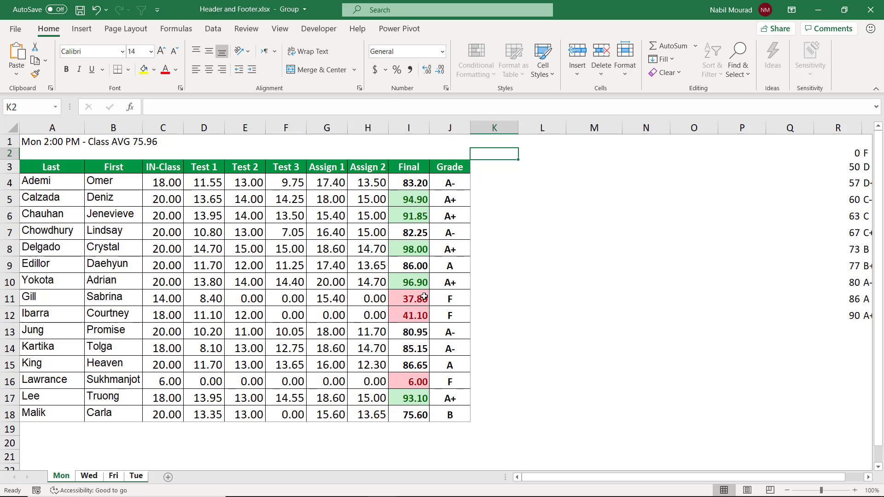
pyautogui.rightClick(66, 479)
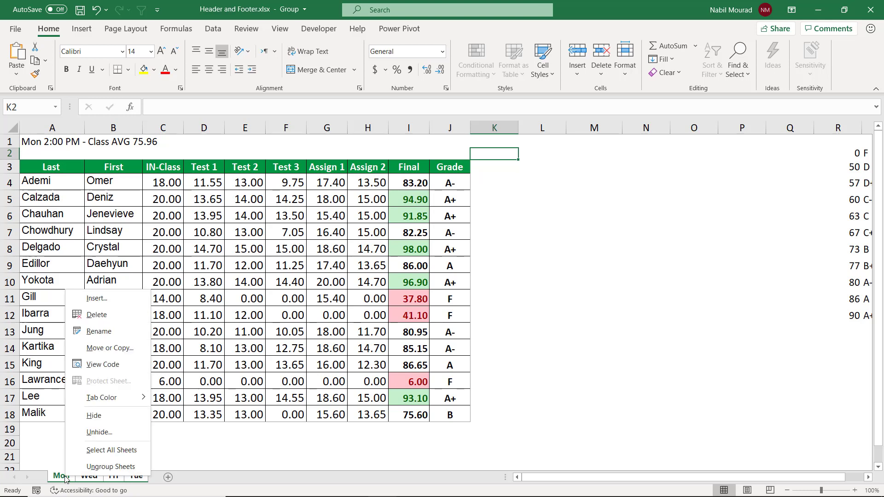
pyautogui.click(106, 466)
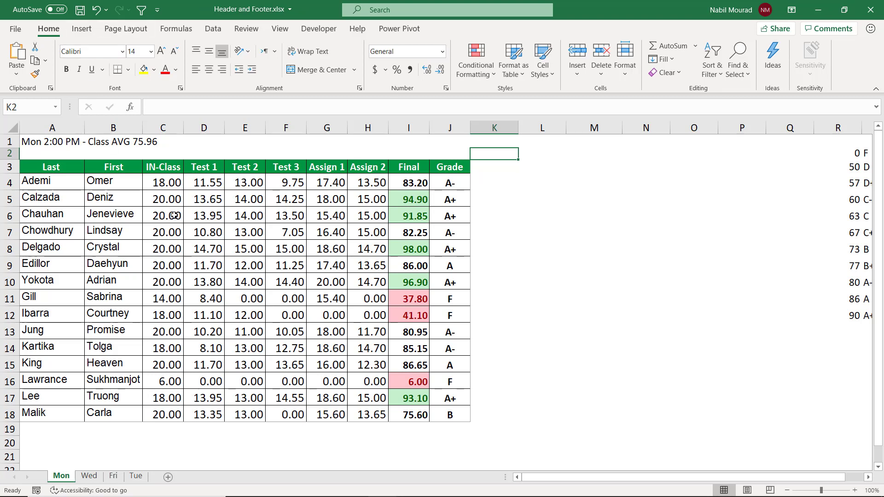
# Step: Open Page Setup for the Mon sheet and examine its custom header sections without changing them
pyautogui.press('alt')
pyautogui.press('p')
pyautogui.press('s')
pyautogui.press('p')
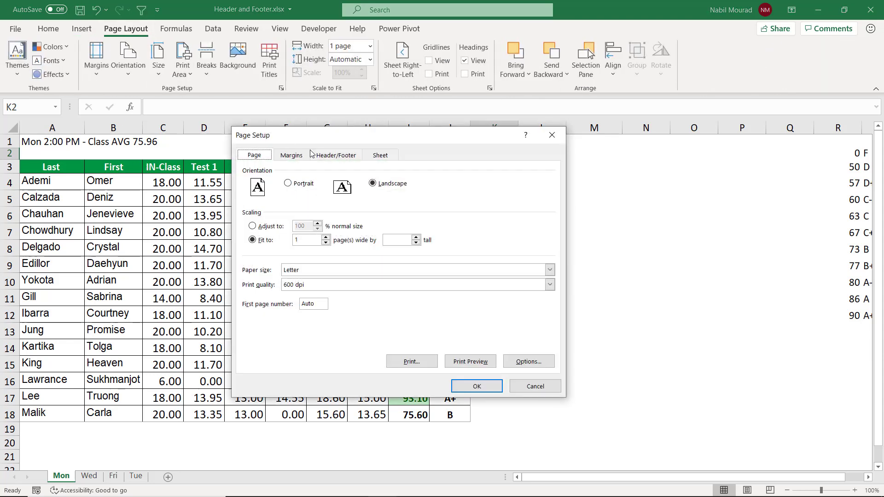
pyautogui.click(332, 157)
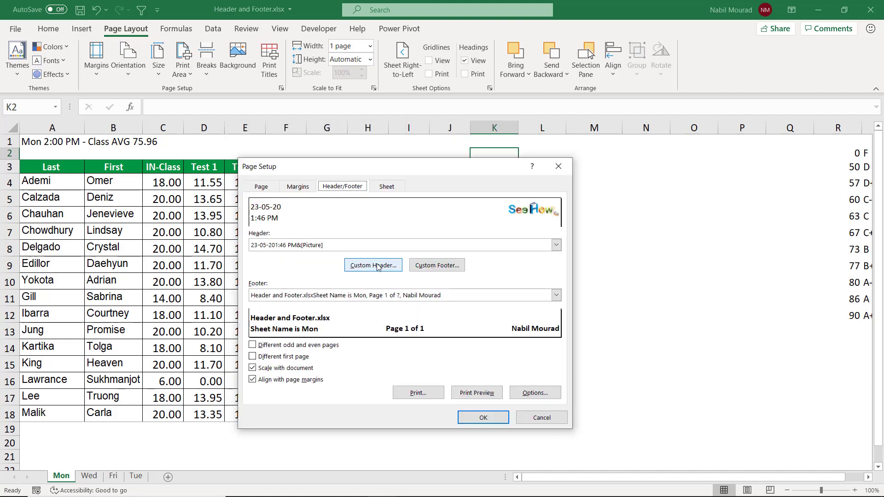
pyautogui.click(377, 266)
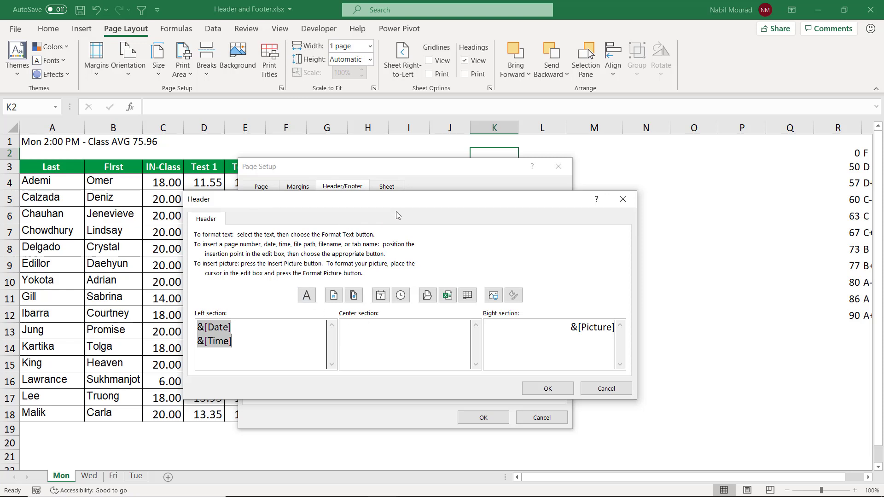
pyautogui.moveTo(400, 205)
pyautogui.mouseDown()
pyautogui.moveTo(382, 252)
pyautogui.moveTo(401, 204)
pyautogui.mouseUp()
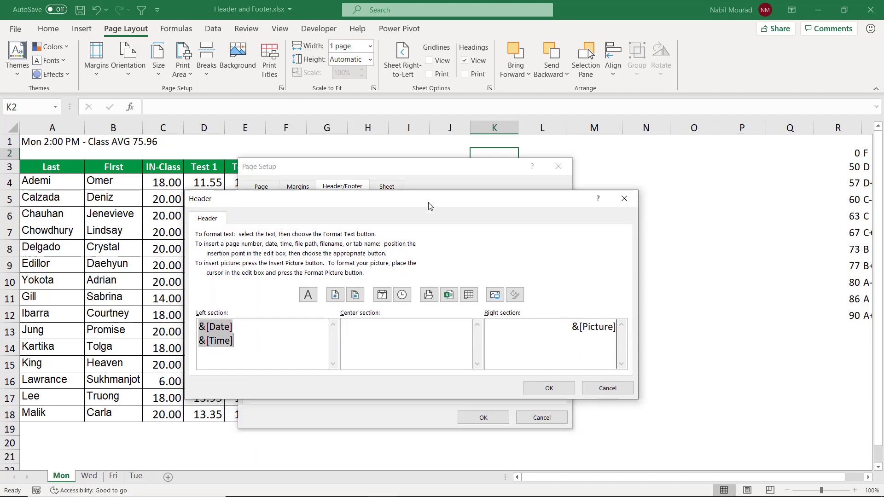
pyautogui.click(388, 333)
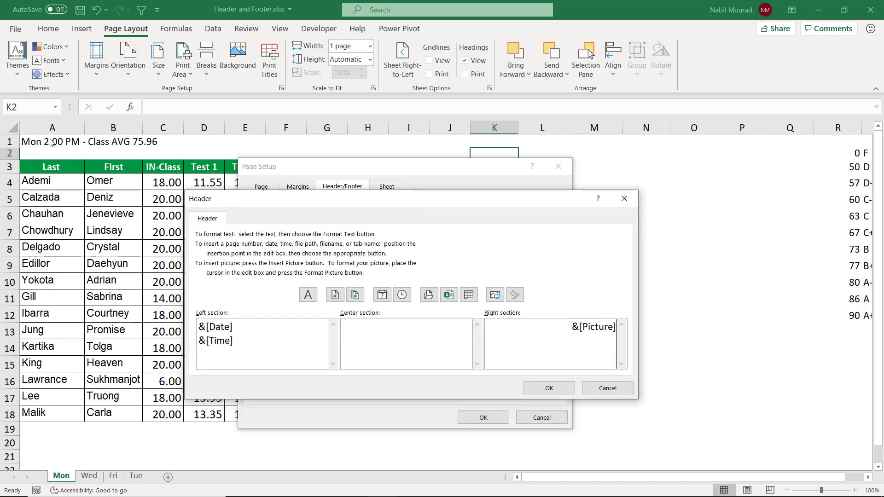
pyautogui.hotkey('shift', 'Tab')
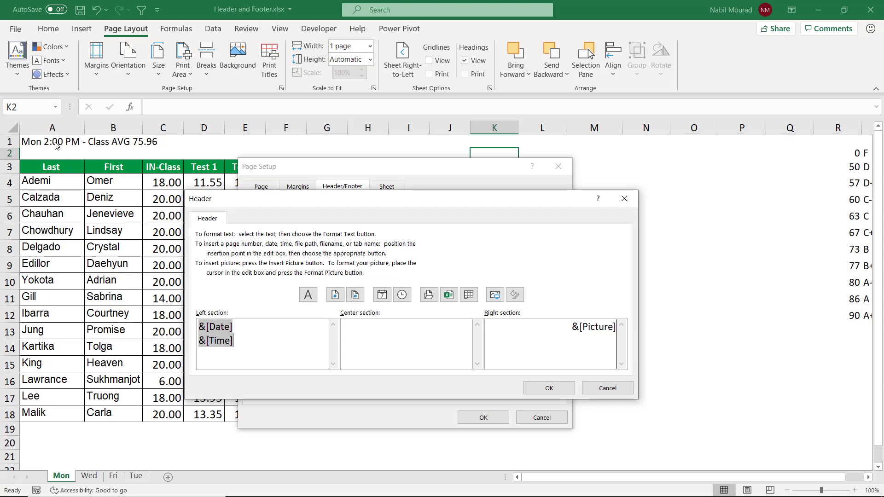
pyautogui.click(624, 203)
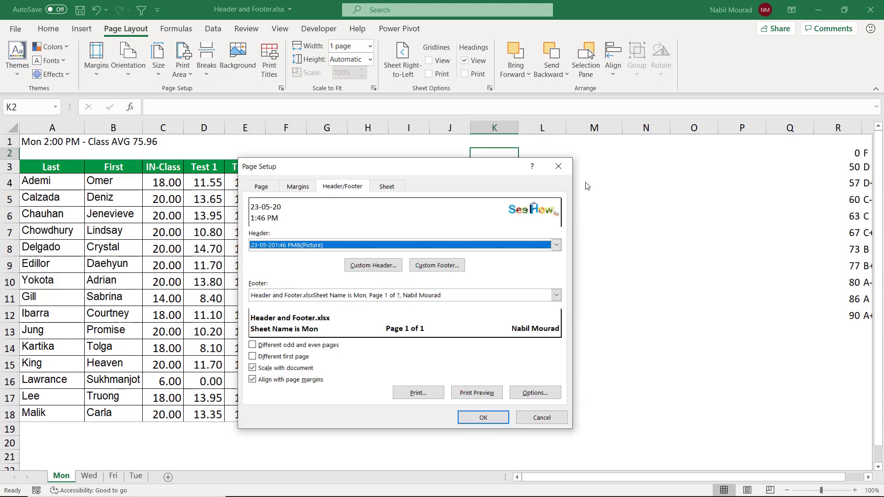
pyautogui.click(487, 422)
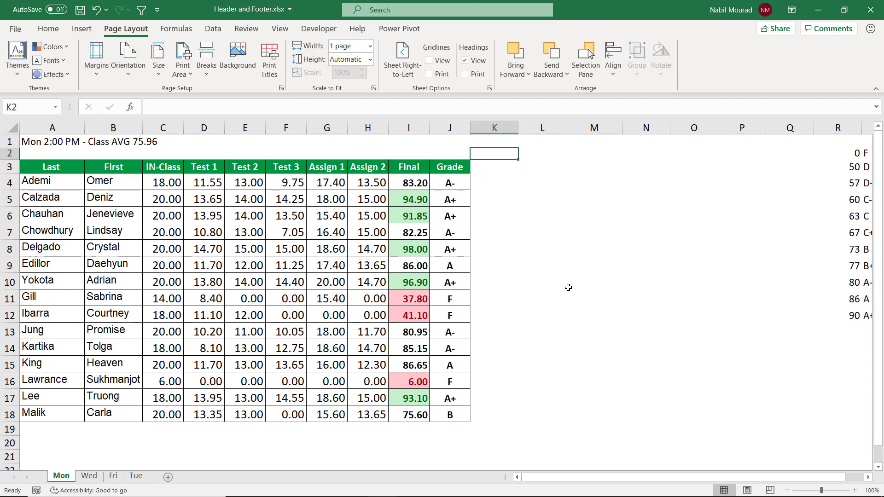
# Step: Open the Visual Basic editor and create a Workbook_BeforePrint event procedure in ThisWorkbook
pyautogui.hotkey('alt', 'F11')
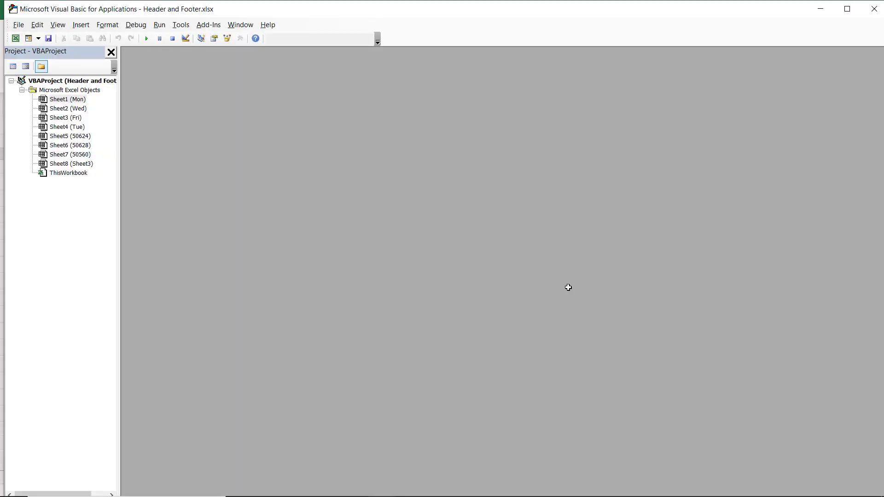
pyautogui.doubleClick(68, 174)
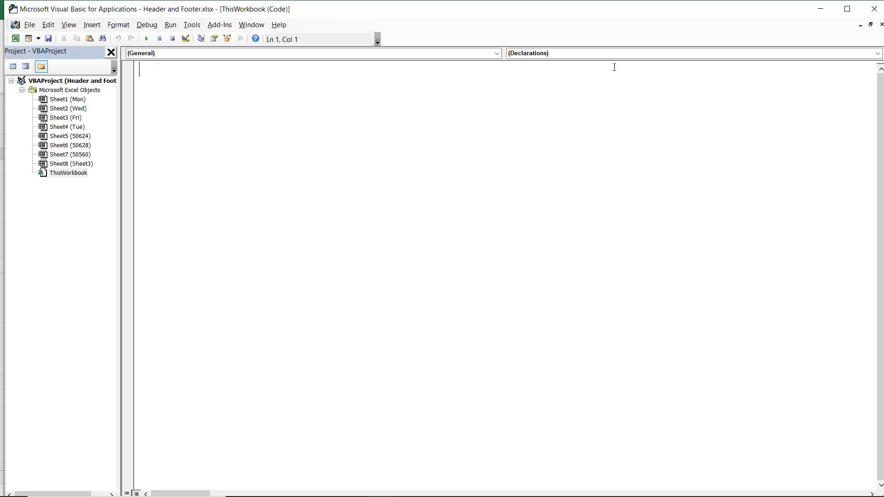
pyautogui.click(498, 54)
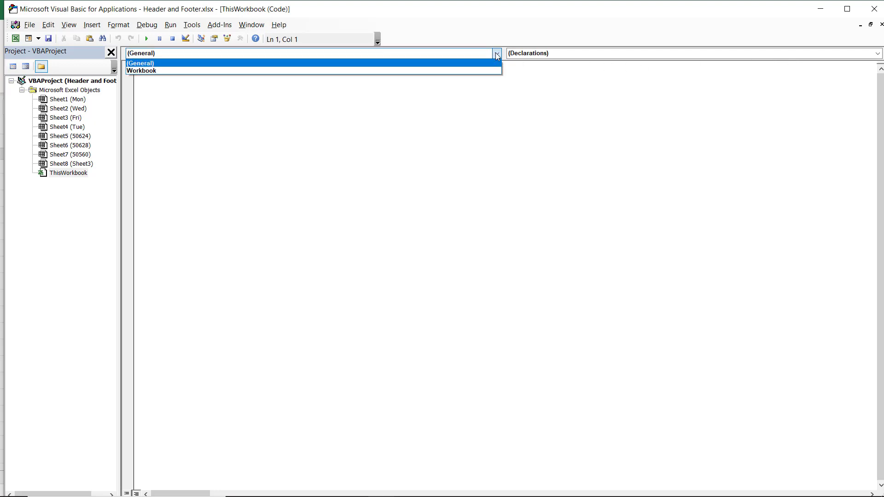
pyautogui.click(154, 71)
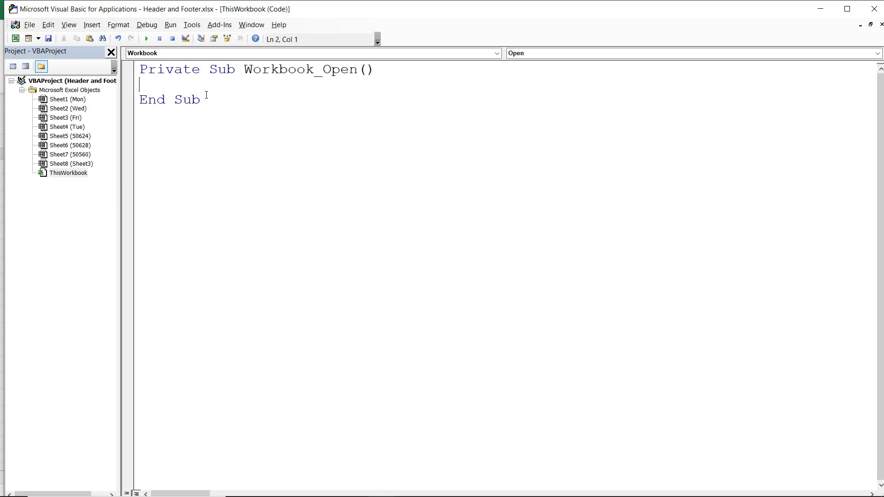
pyautogui.click(879, 53)
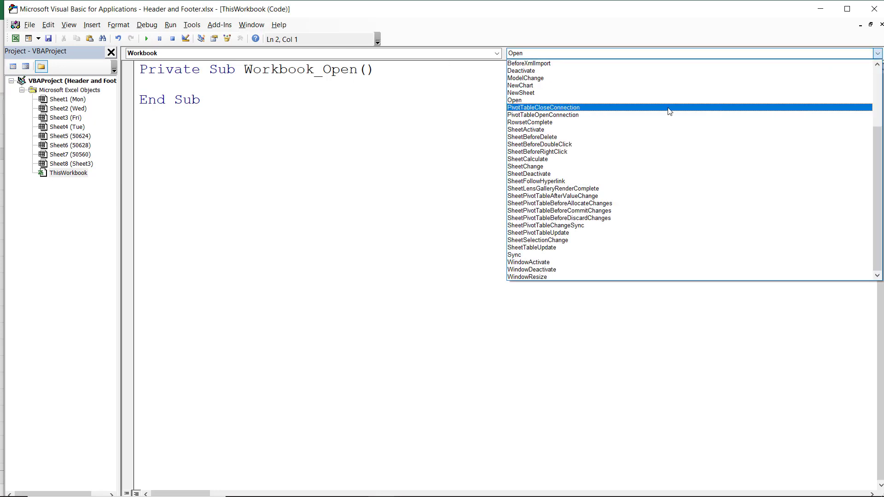
pyautogui.scroll(2, 668, 108)
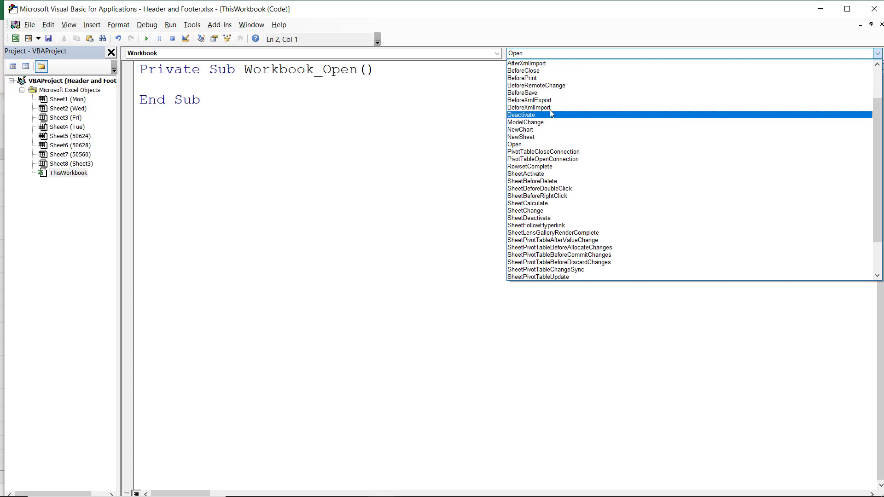
pyautogui.click(525, 78)
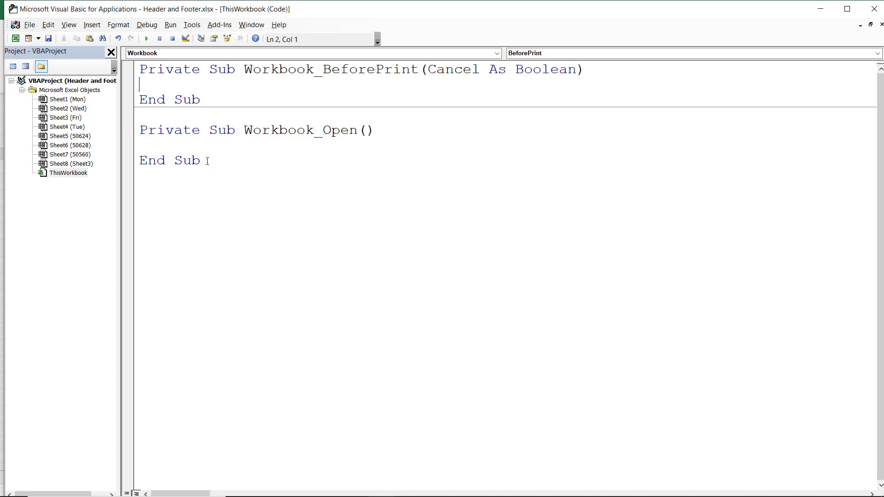
# Step: Delete the empty Workbook_Open procedure and add blank lines inside the BeforePrint procedure
pyautogui.moveTo(205, 160); pyautogui.dragTo(130, 133)
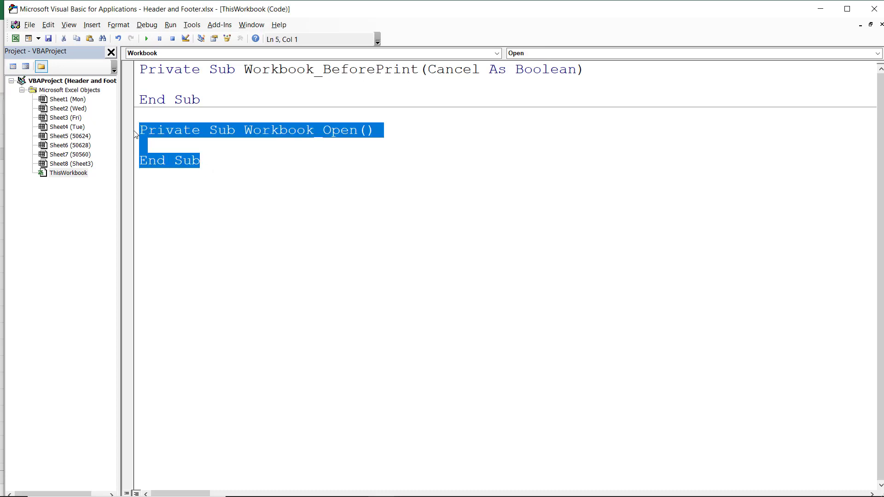
pyautogui.press('Delete')
pyautogui.click(150, 81)
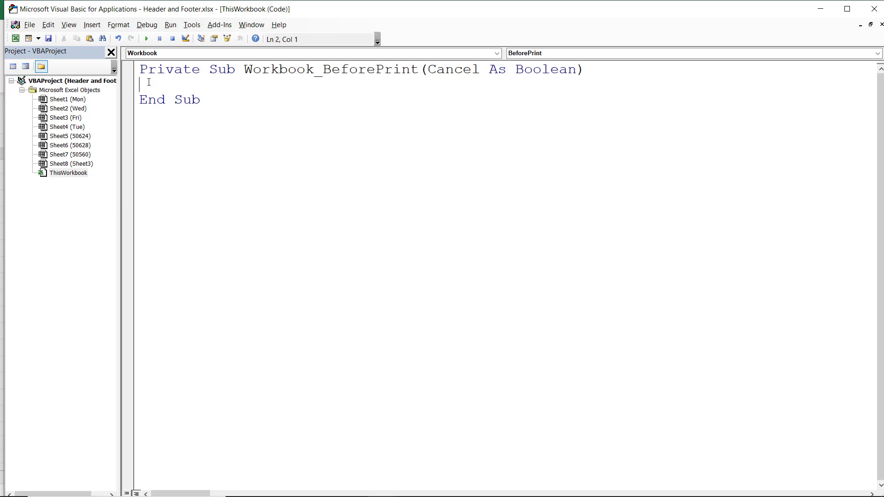
pyautogui.press('Return')
pyautogui.press('Return')
pyautogui.press('Return')
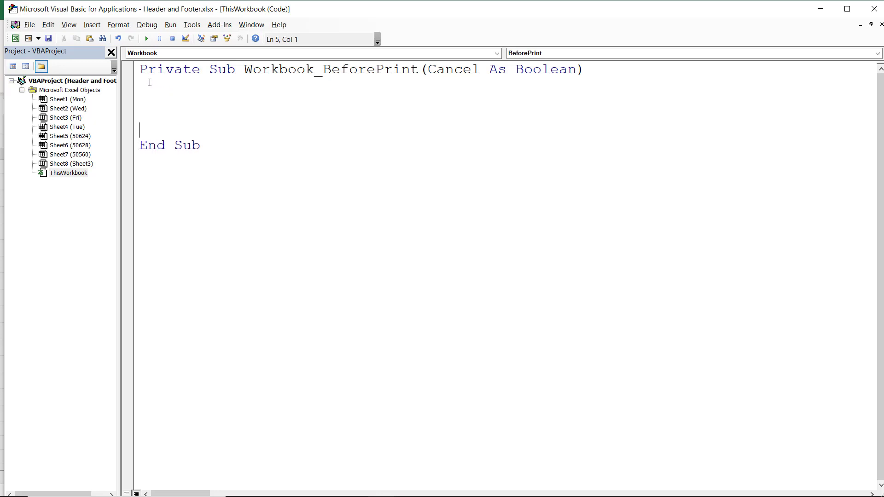
# Step: Declare the variable WS As Worksheet at the start of the BeforePrint procedure
pyautogui.click(848, 9)
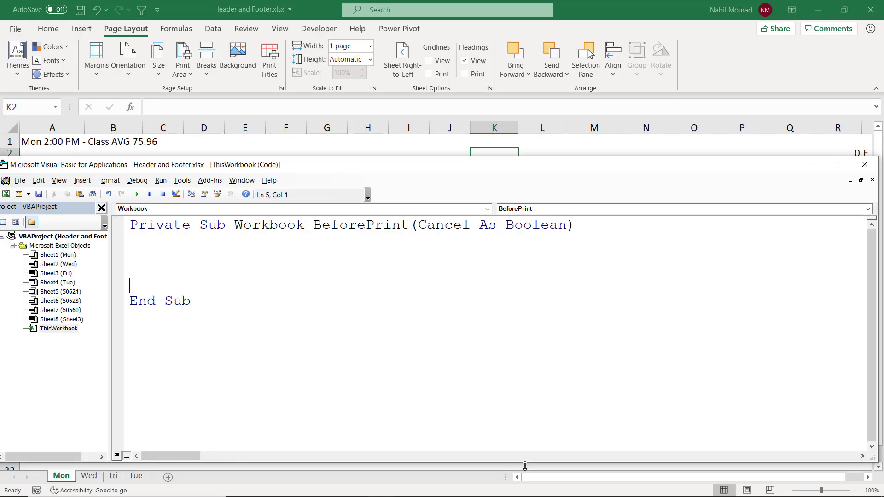
pyautogui.moveTo(525, 467); pyautogui.dragTo(525, 442)
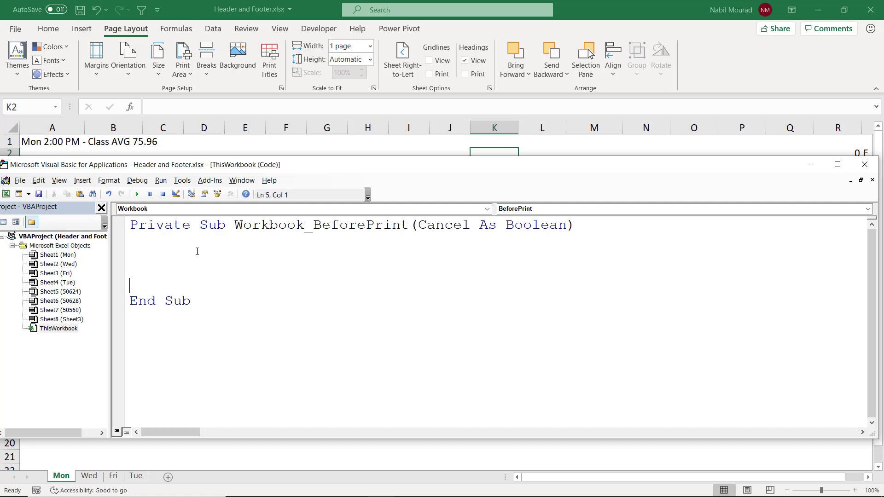
pyautogui.click(138, 235)
pyautogui.write('dim WS as wor')
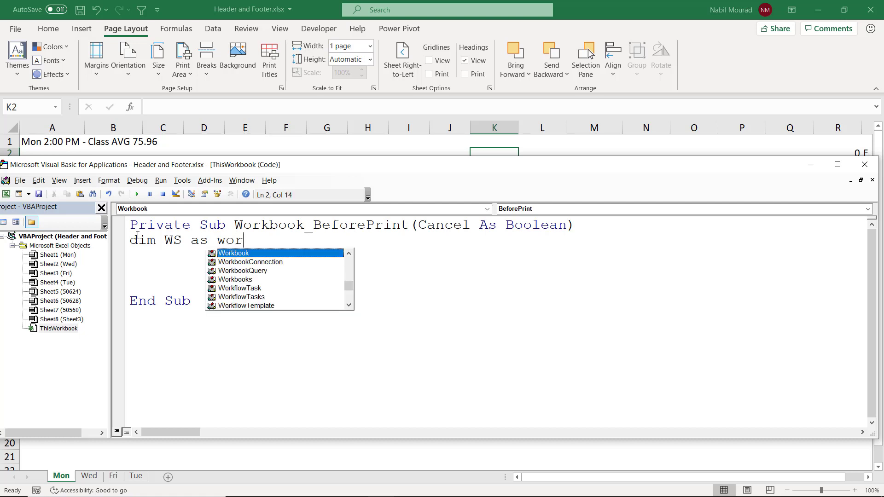
pyautogui.write('ksheet')
pyautogui.press('Return')
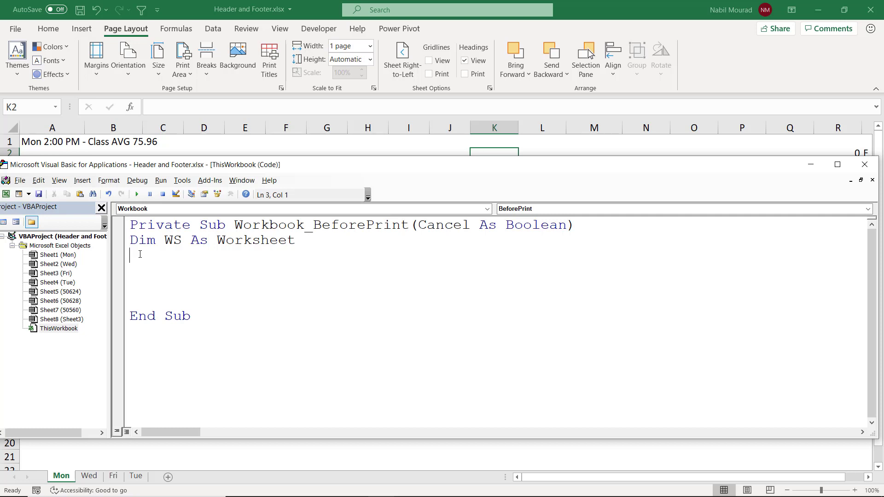
# Step: Add a For Each WS In ThisWorkbook.Worksheets loop closed by Next WS
pyautogui.write('For each WS in Th')
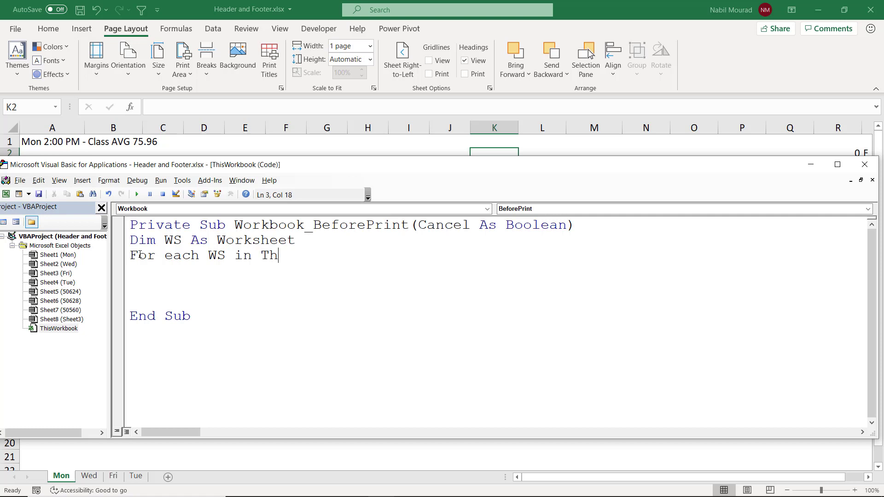
pyautogui.write('isworkbook.')
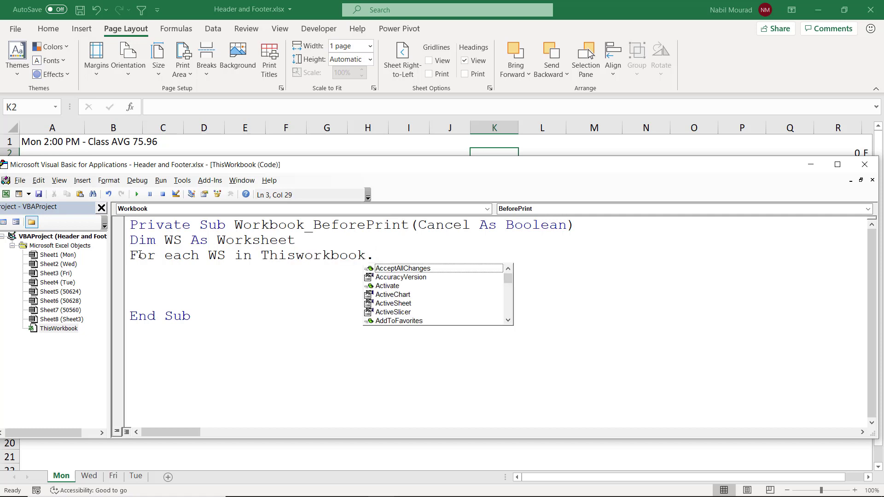
pyautogui.write('Worksheets')
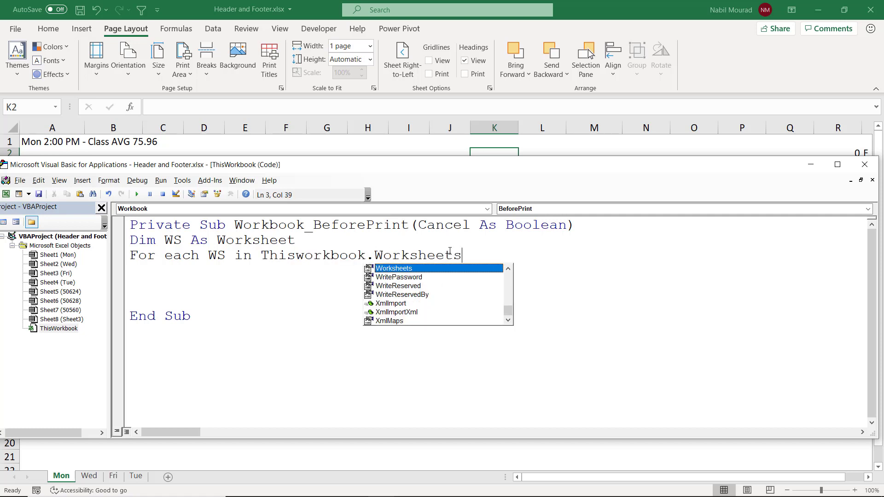
pyautogui.press('Return')
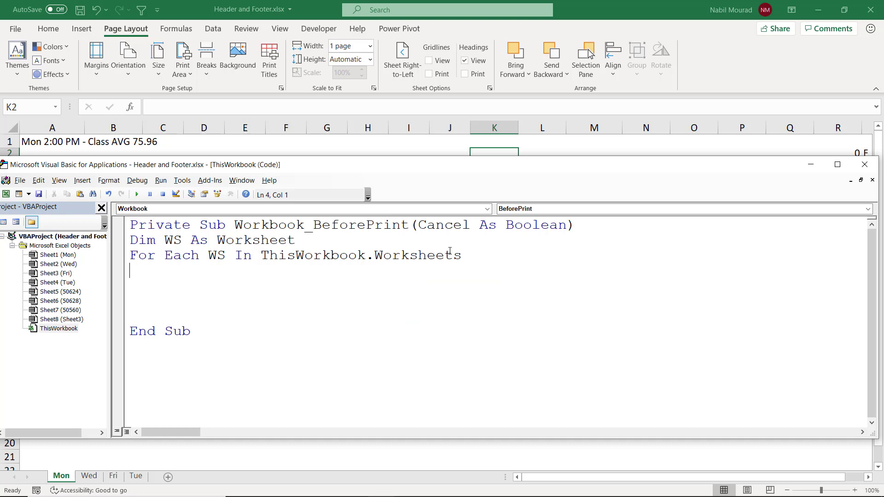
pyautogui.press('Return')
pyautogui.write('Next W')
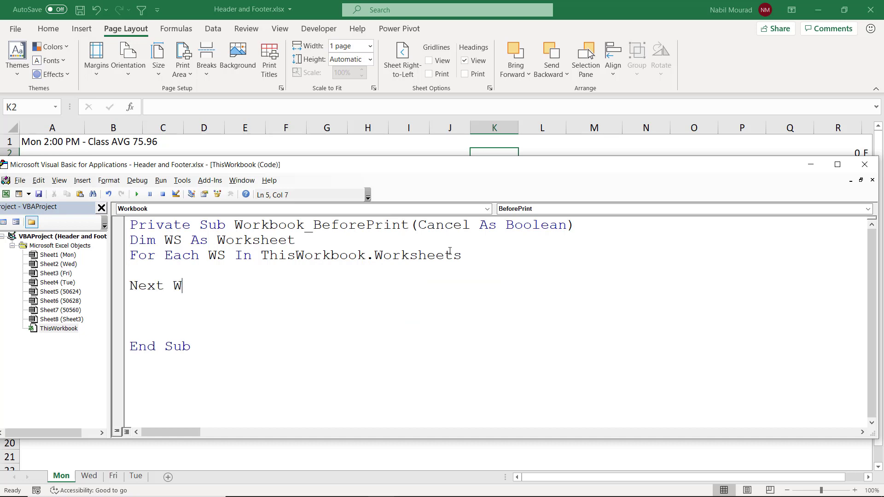
pyautogui.write('S')
# Step: Inside the loop, add the line WS.PageSetup.CenterHeader = WS.Range("A1").Value
pyautogui.click(132, 270)
pyautogui.write('Ws.Page')
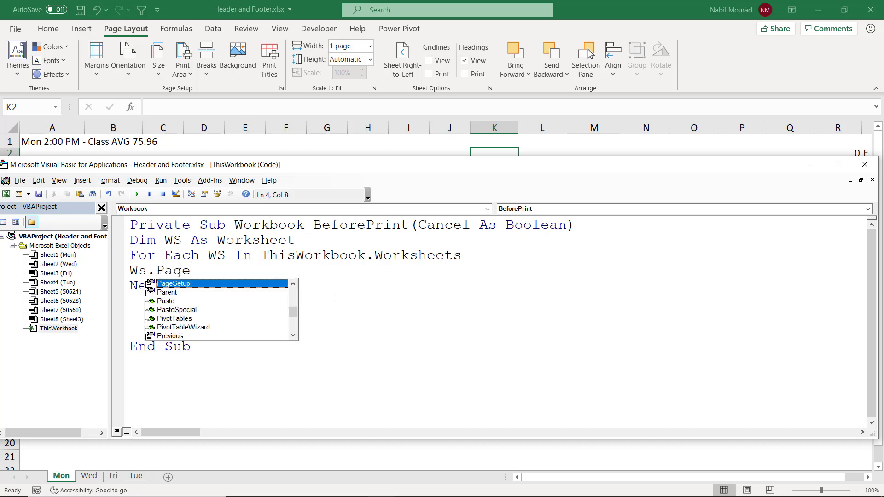
pyautogui.write('Setup.')
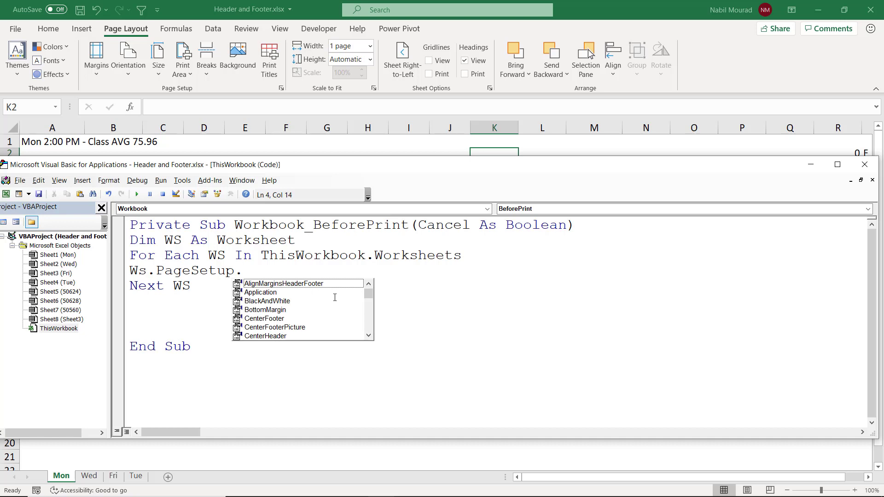
pyautogui.write('center')
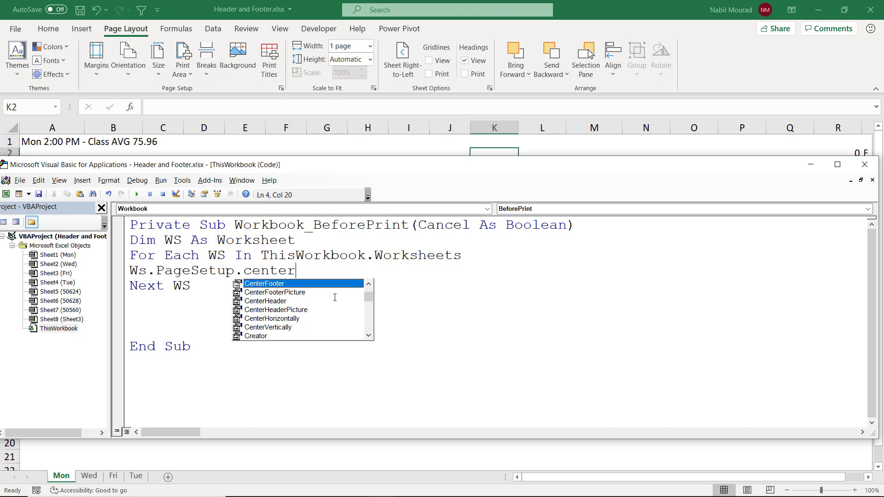
pyautogui.press('Down')
pyautogui.press('Down')
pyautogui.press('Tab')
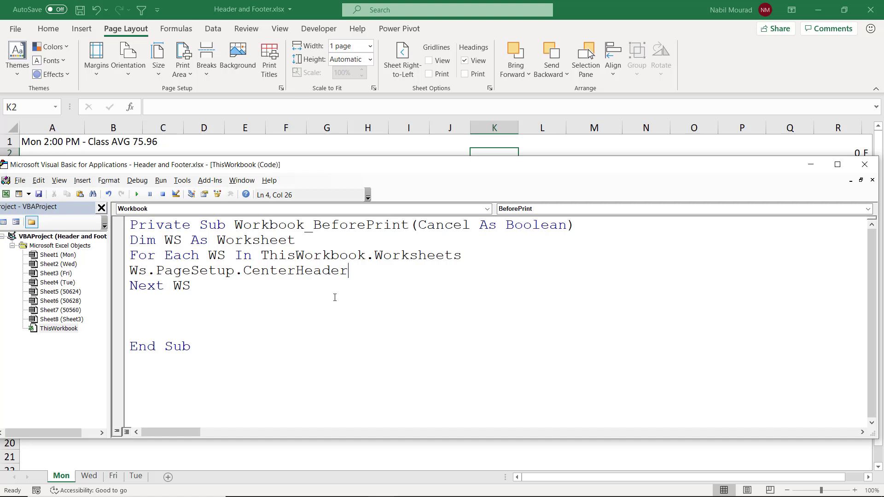
pyautogui.write('=ws.Range')
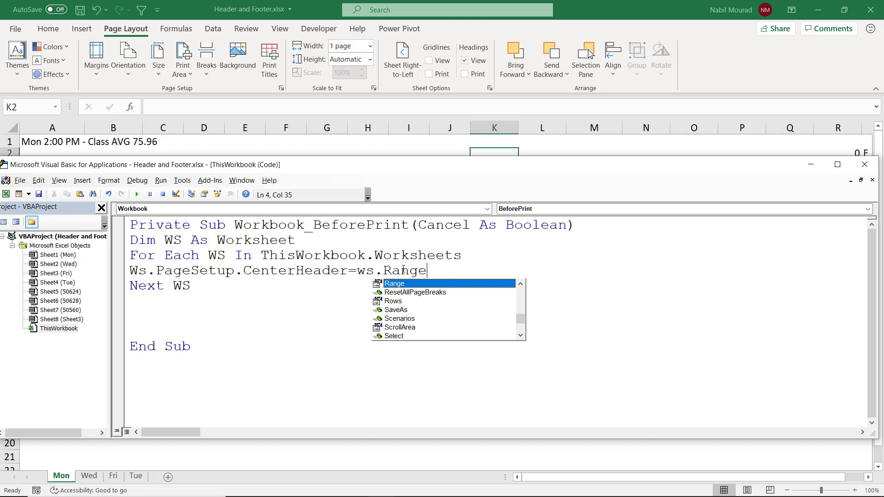
pyautogui.write('(')
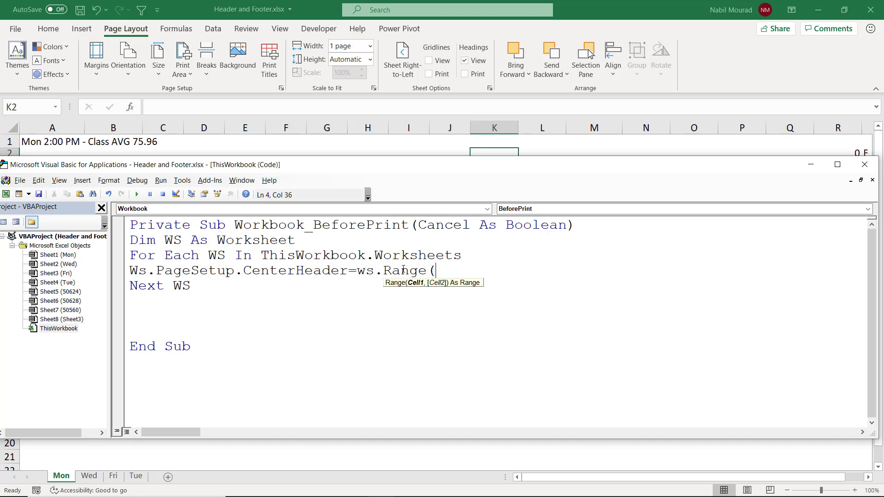
pyautogui.write('"A1").value')
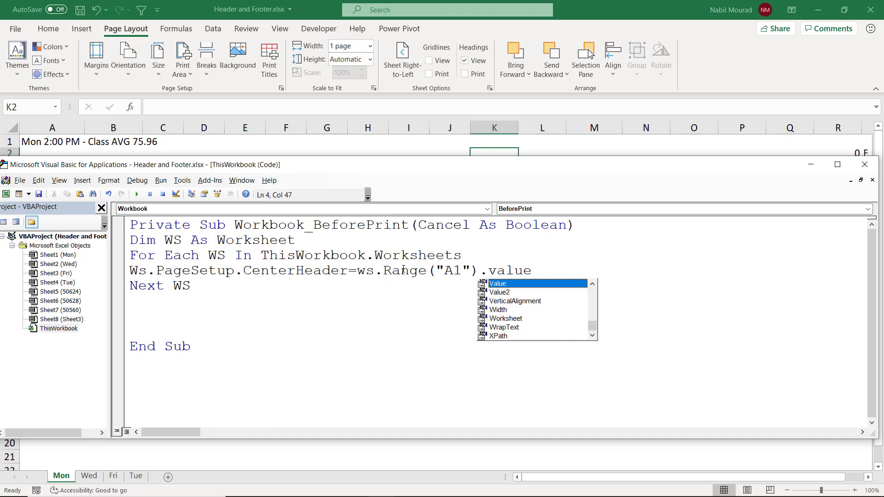
pyautogui.press('Tab')
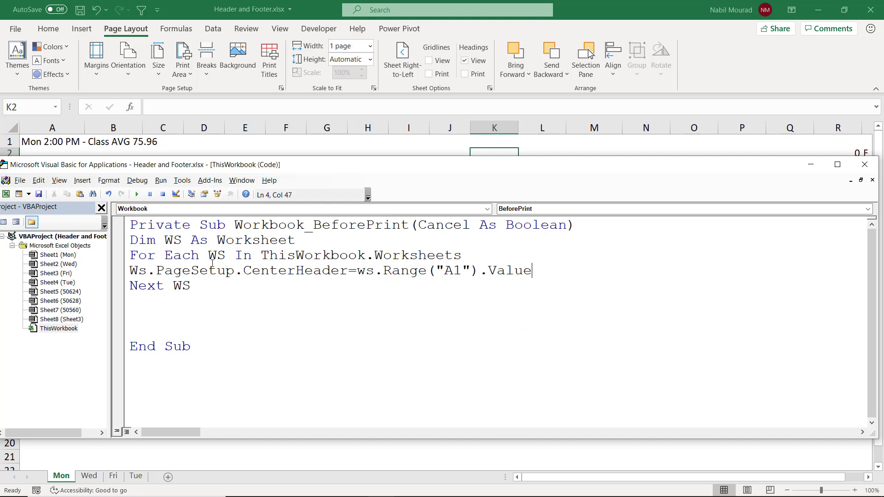
# Step: Indent the For Each loop and its contents, then close the Visual Basic editor
pyautogui.click(118, 271)
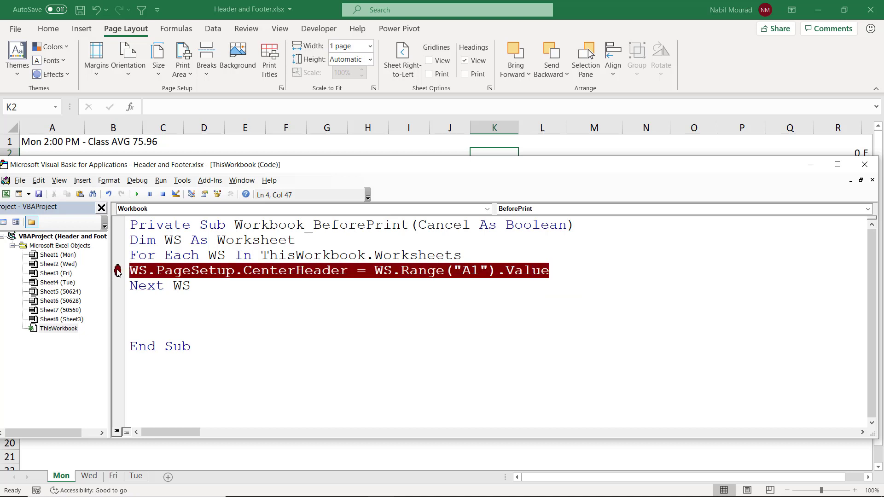
pyautogui.click(118, 272)
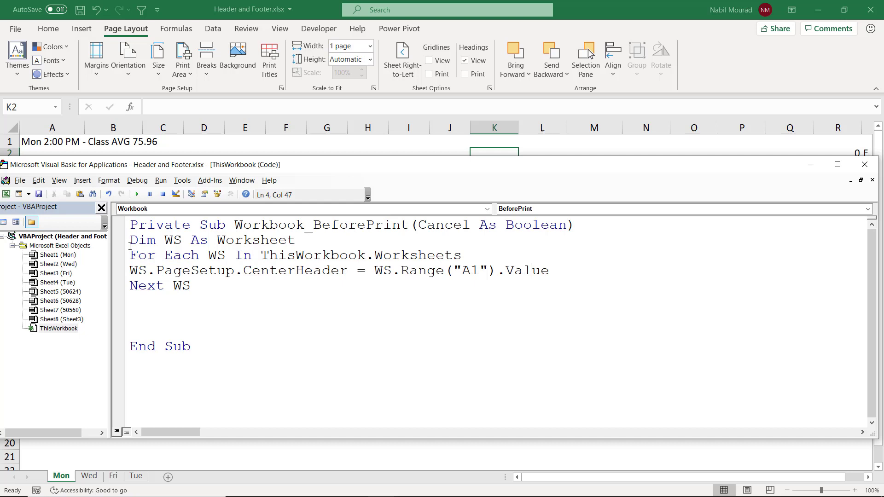
pyautogui.moveTo(131, 250); pyautogui.dragTo(198, 286)
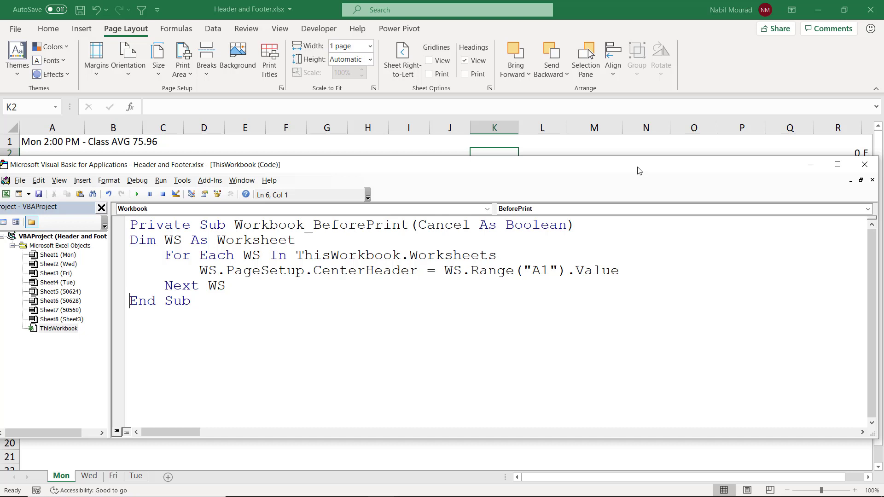
pyautogui.click(865, 165)
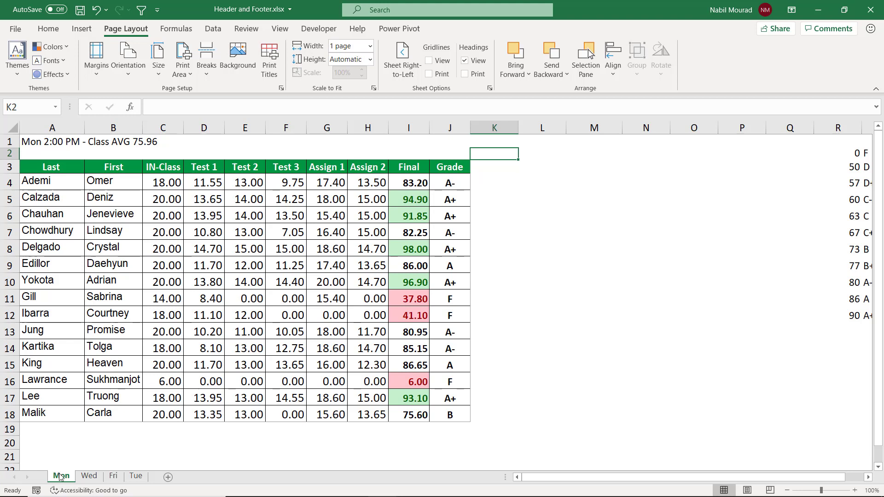
# Step: Group all four sheet tabs from Mon to Tue and page through the print preview
pyautogui.keyDown('shift'); pyautogui.click(140, 478); pyautogui.keyUp('shift')
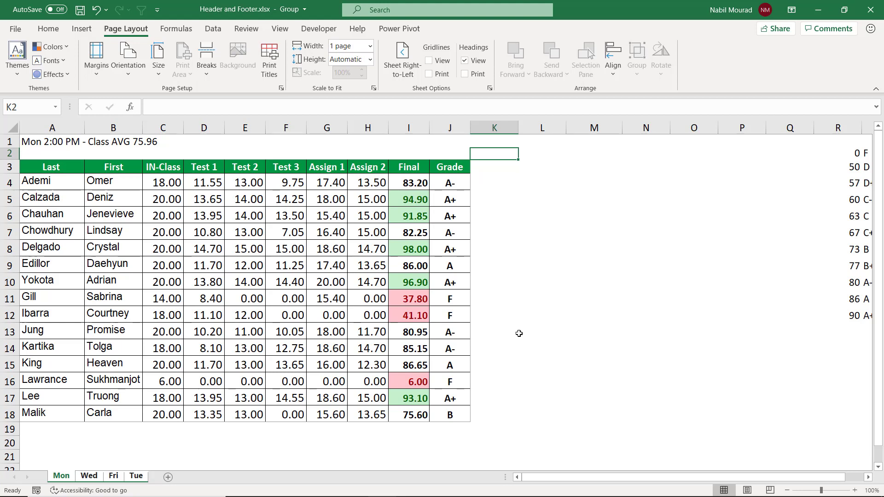
pyautogui.hotkey('ctrl', 'p')
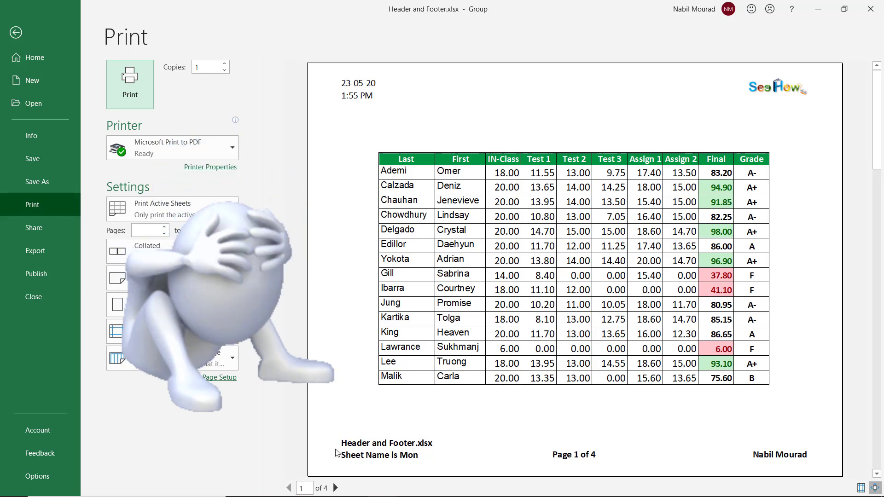
pyautogui.click(335, 488)
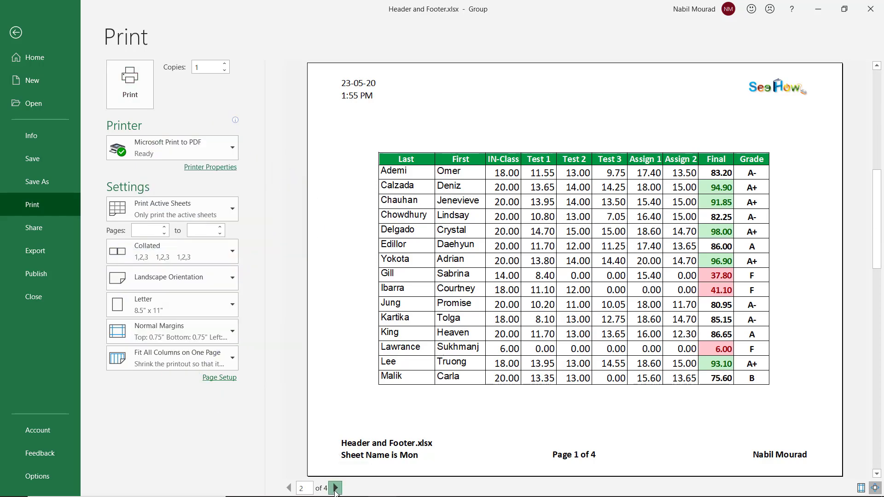
pyautogui.click(336, 488)
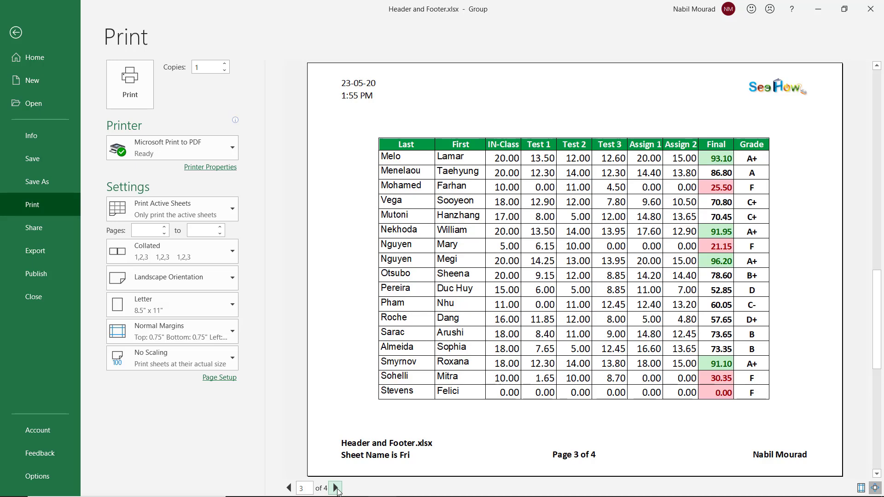
pyautogui.click(289, 488)
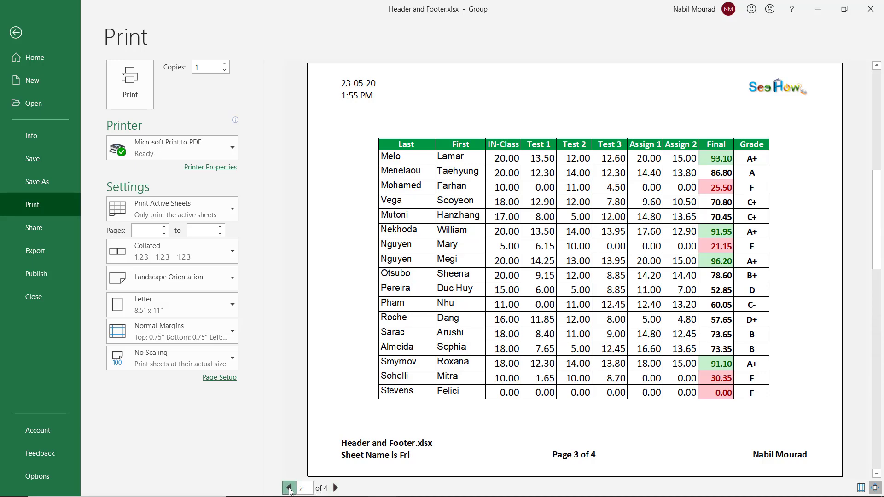
pyautogui.click(289, 489)
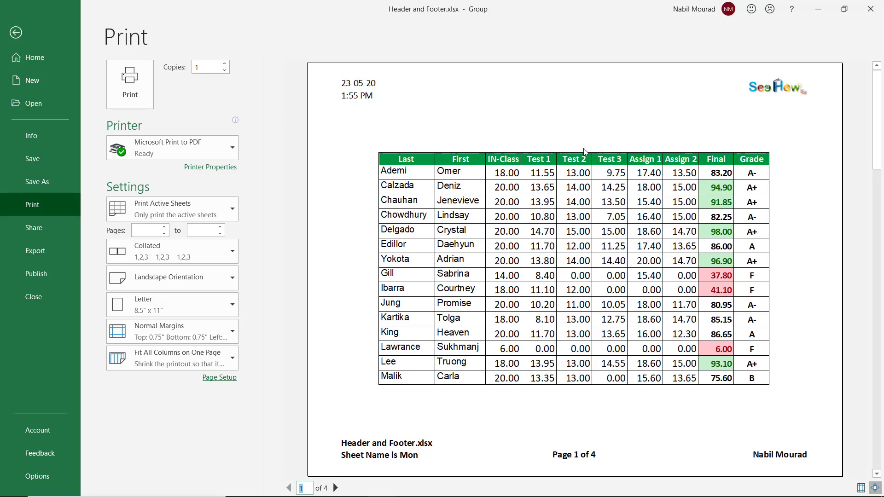
# Step: Print the grouped sheets with Microsoft Print to PDF, saving the output as Testing Header
pyautogui.click(229, 148)
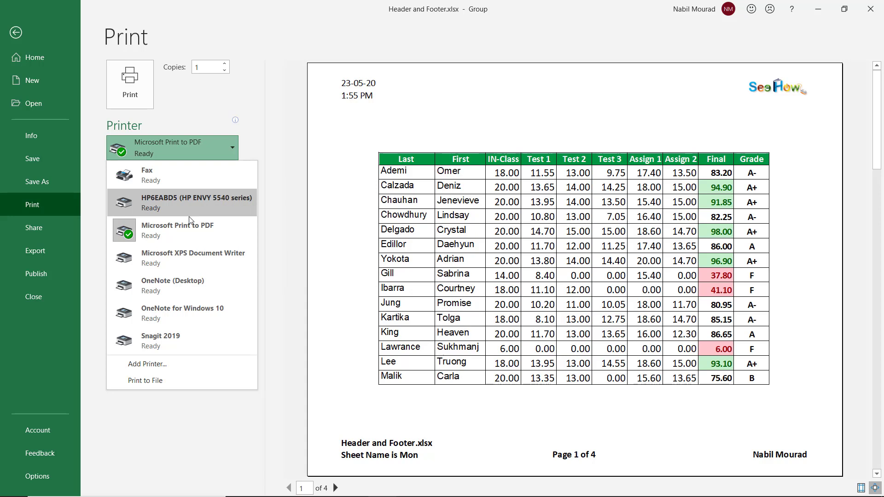
pyautogui.click(190, 227)
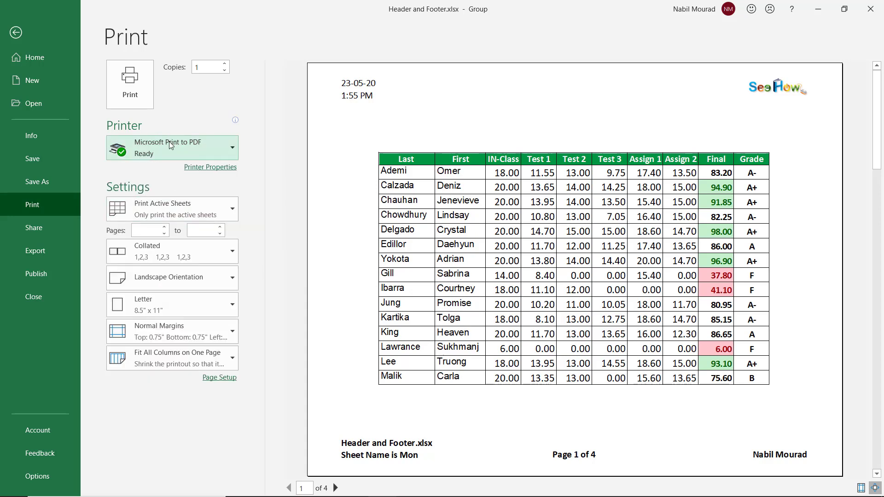
pyautogui.moveTo(168, 142)
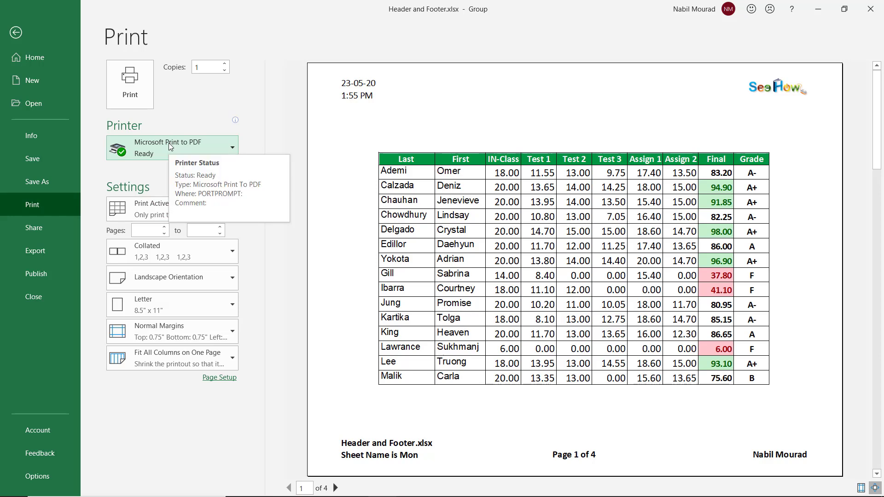
pyautogui.click(131, 92)
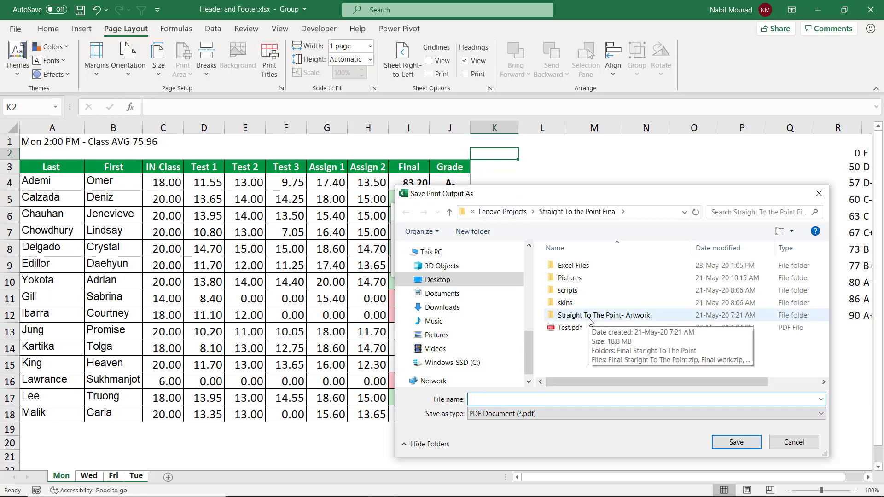
pyautogui.write('Testing Header')
pyautogui.press('Return')
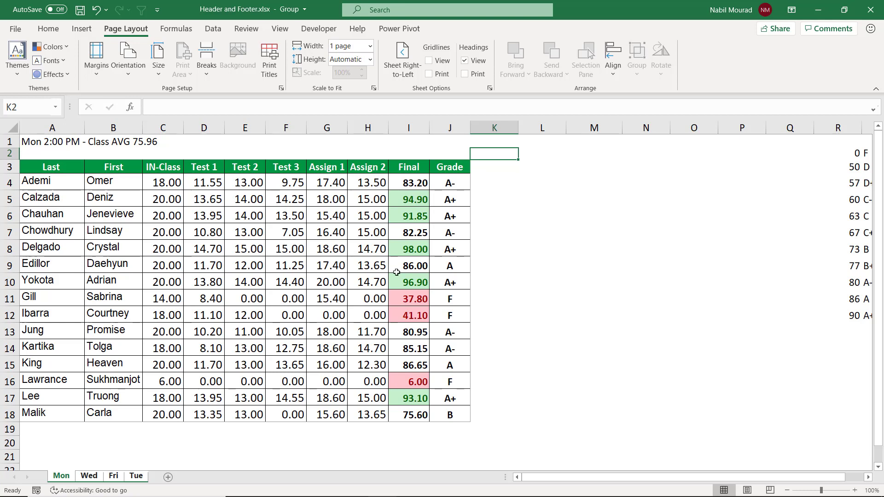
# Step: Reopen the print preview, page through all four sheets' headers, and switch the printer to the HP ENVY 5540 series
pyautogui.hotkey('ctrl', 'p')
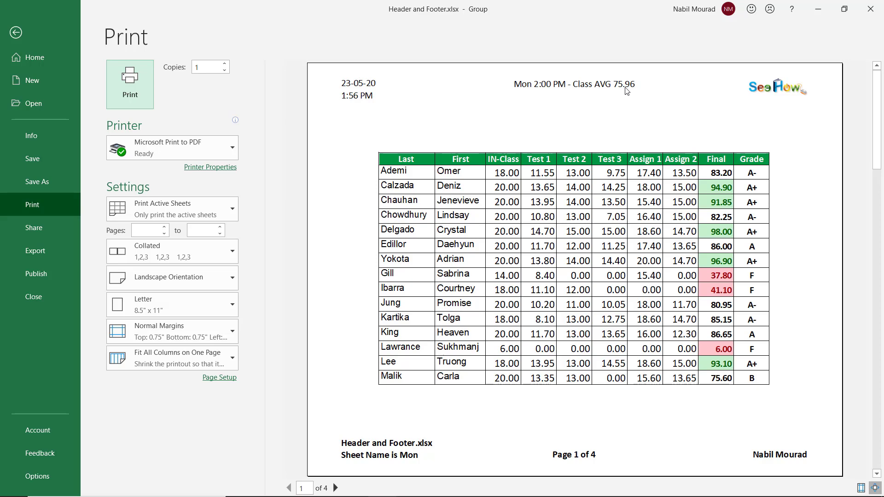
pyautogui.click(335, 488)
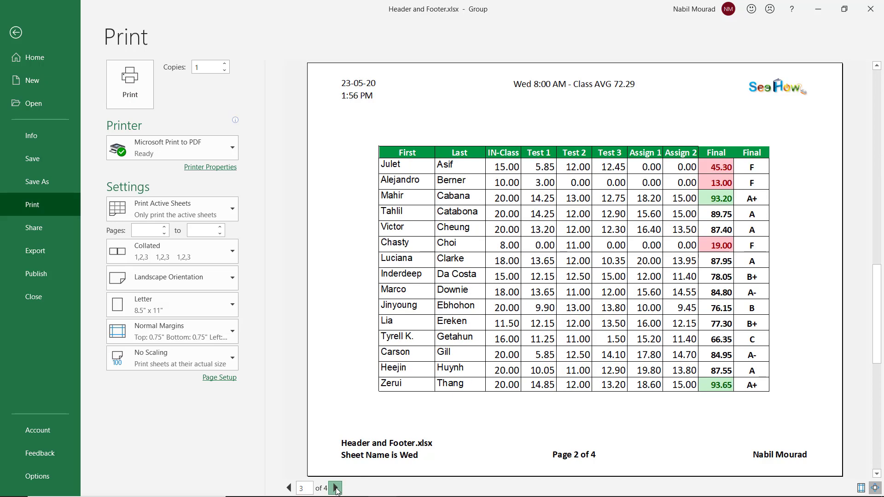
pyautogui.click(336, 487)
pyautogui.click(336, 488)
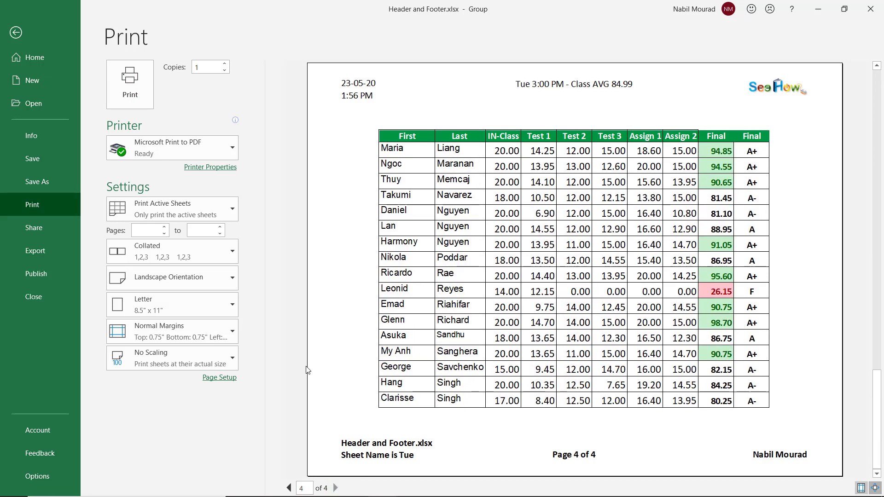
pyautogui.click(234, 150)
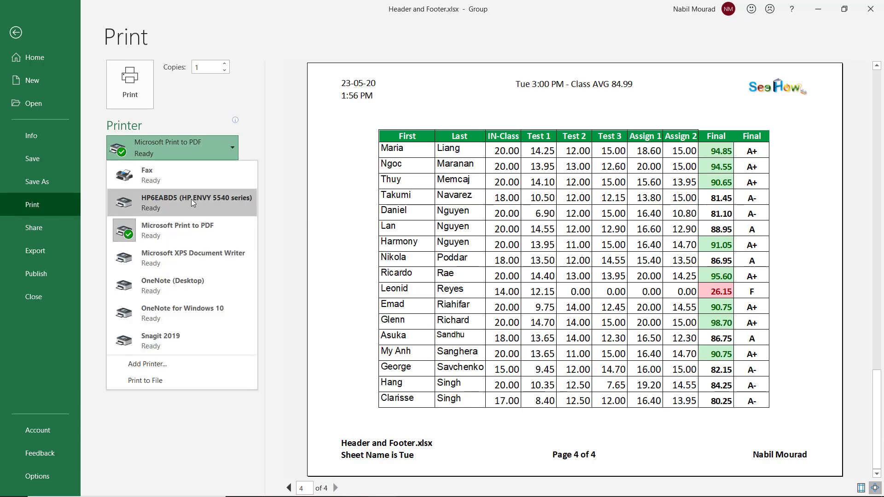
pyautogui.press('Escape')
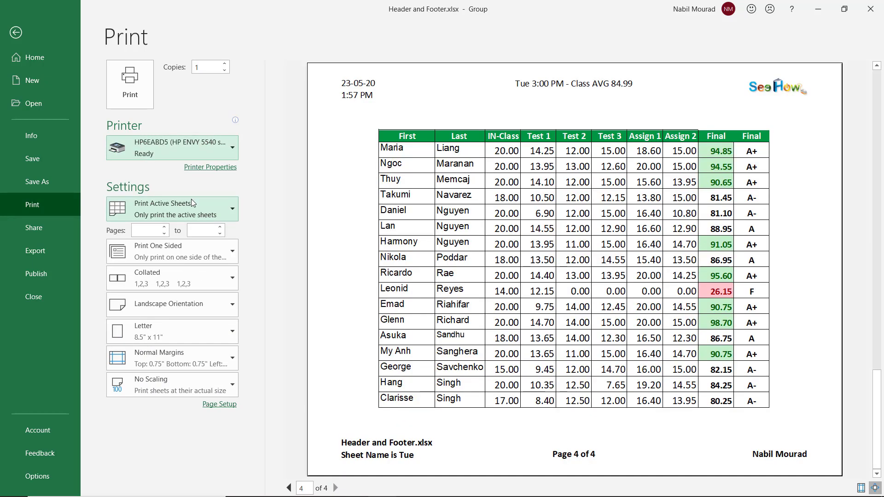